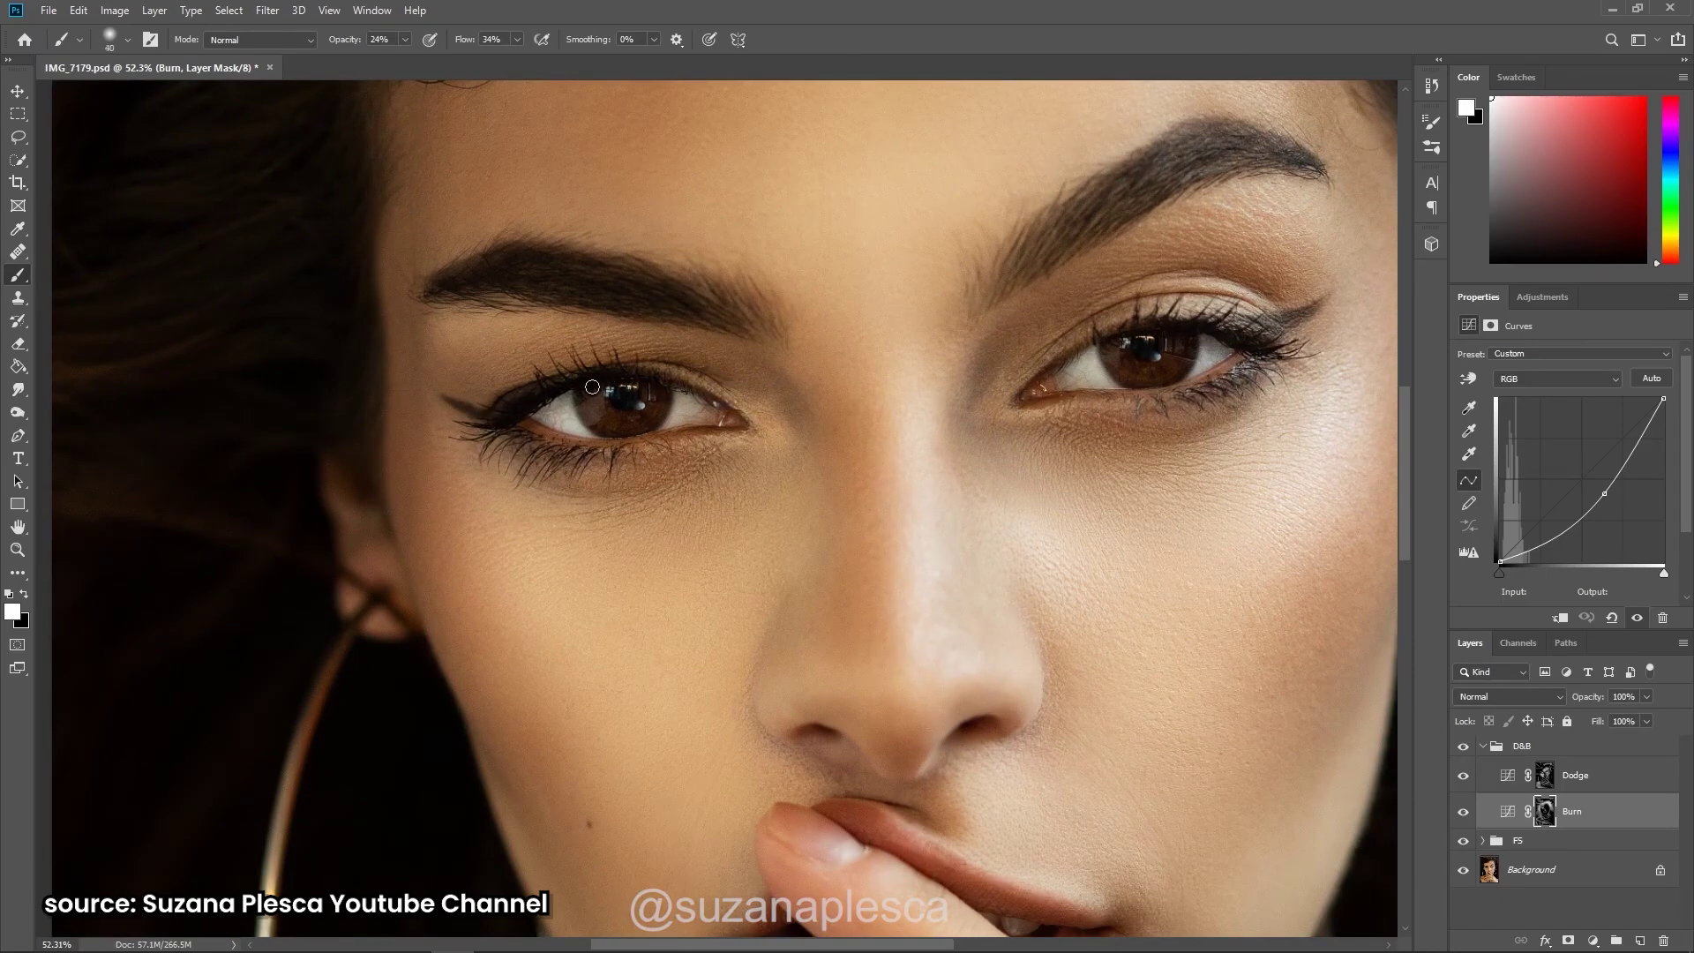
Fit the portrait on screen and toggle the D&B group's visibility to compare it with and without the retouching.
key("bracketright")
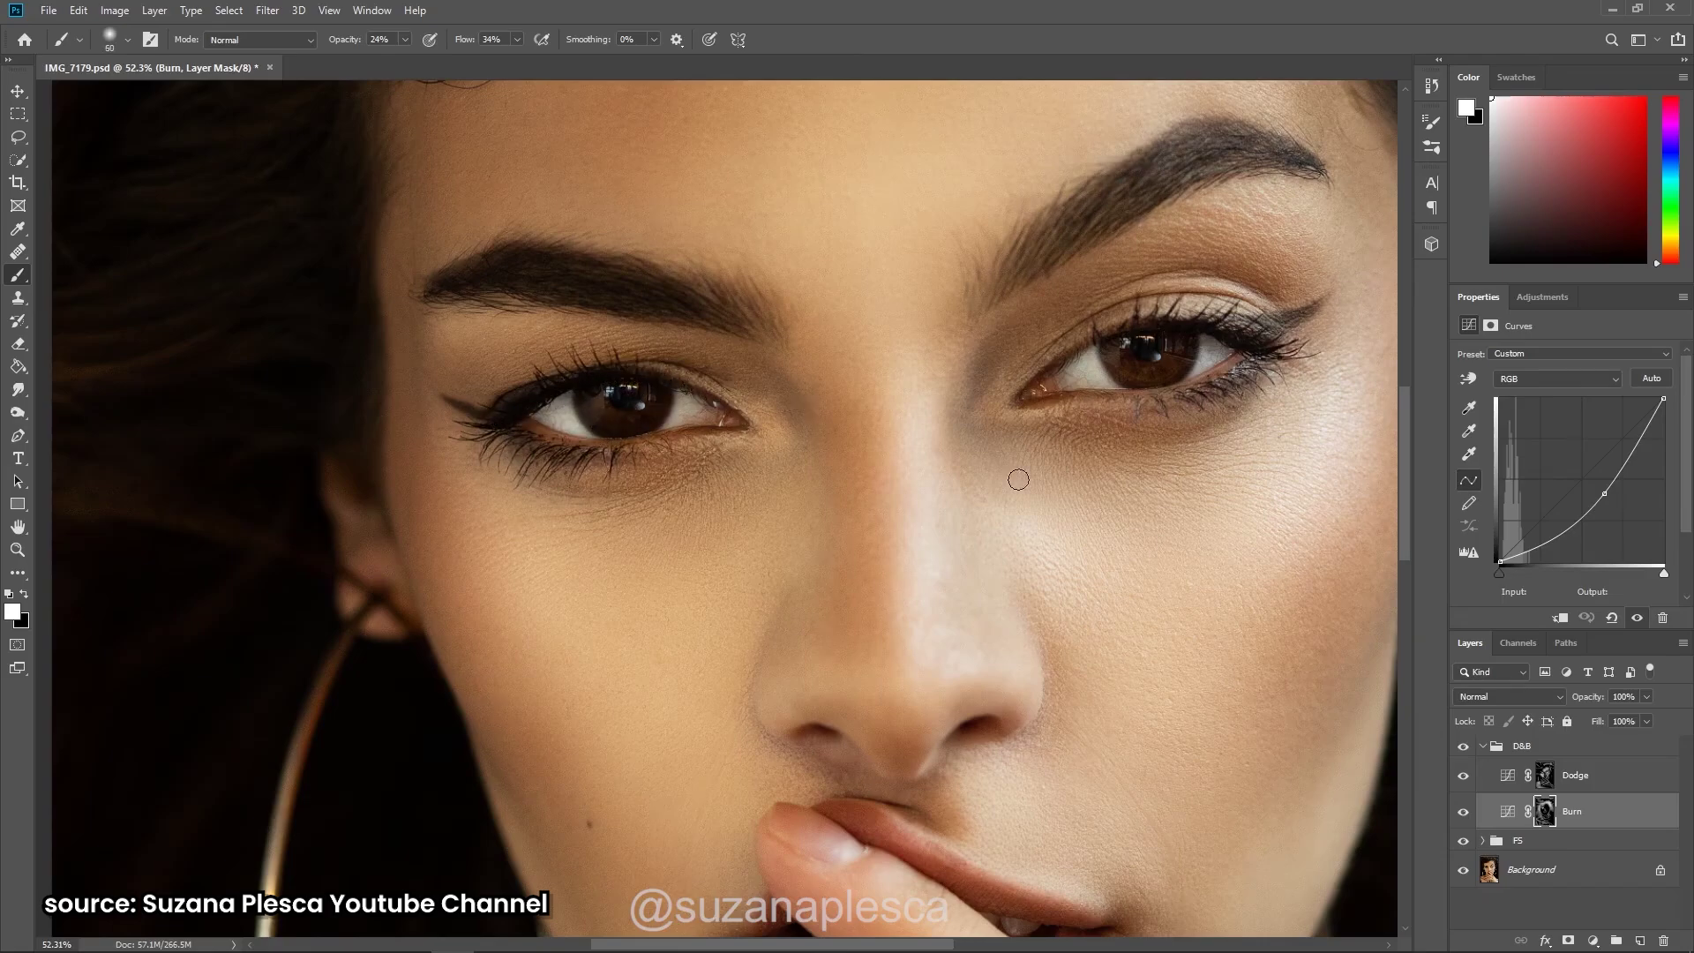
left_click(1465, 747)
left_click(1465, 747)
key("ctrl+0")
left_click(1465, 746)
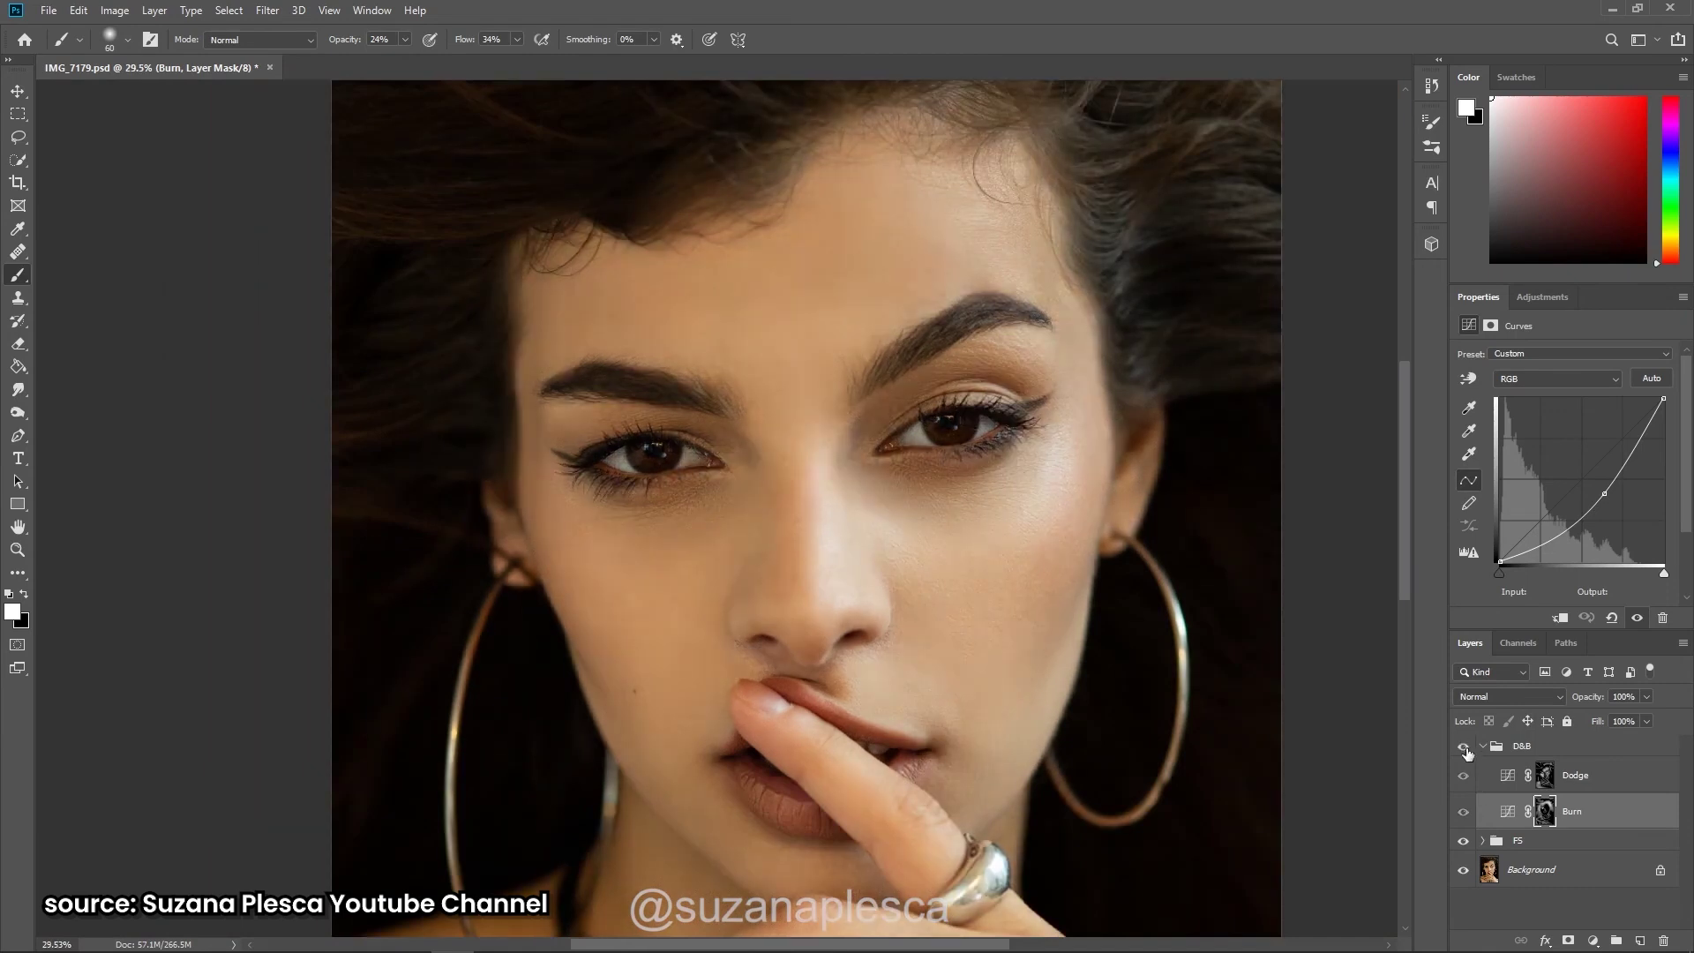
left_click(1465, 747)
Burn the eyebrow and the area around the inner eye on the Burn layer mask, enlarging the brush to 125 px.
scroll(1059, 344, "up", 3)
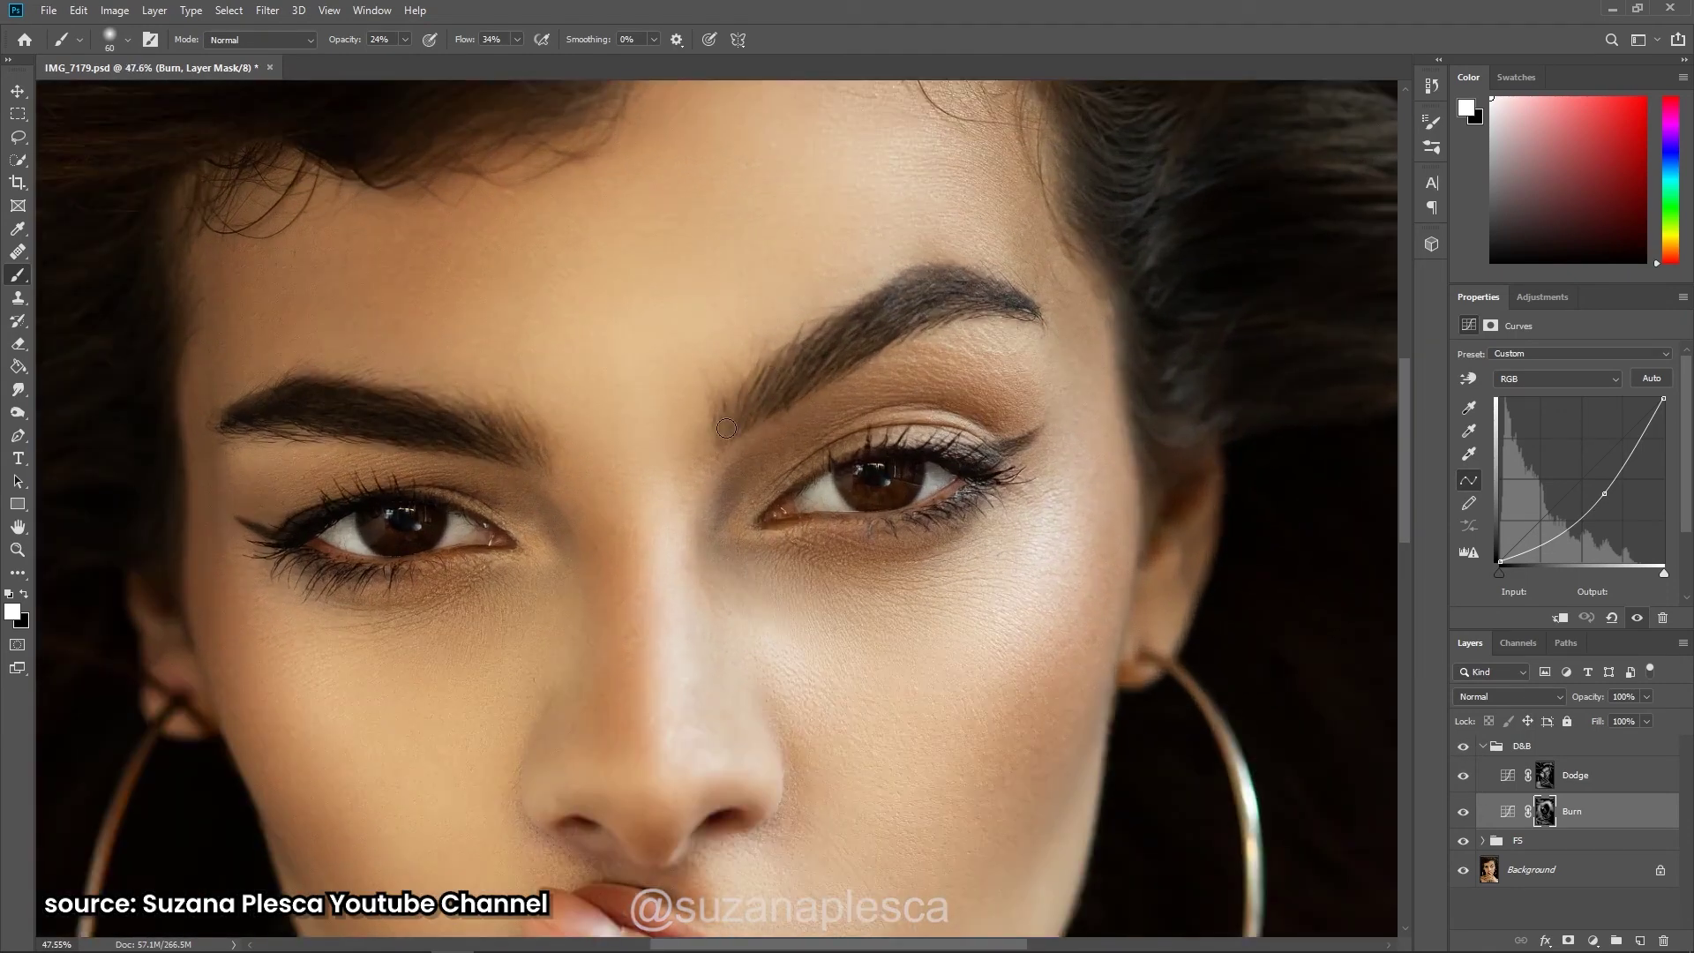
key("bracketright")
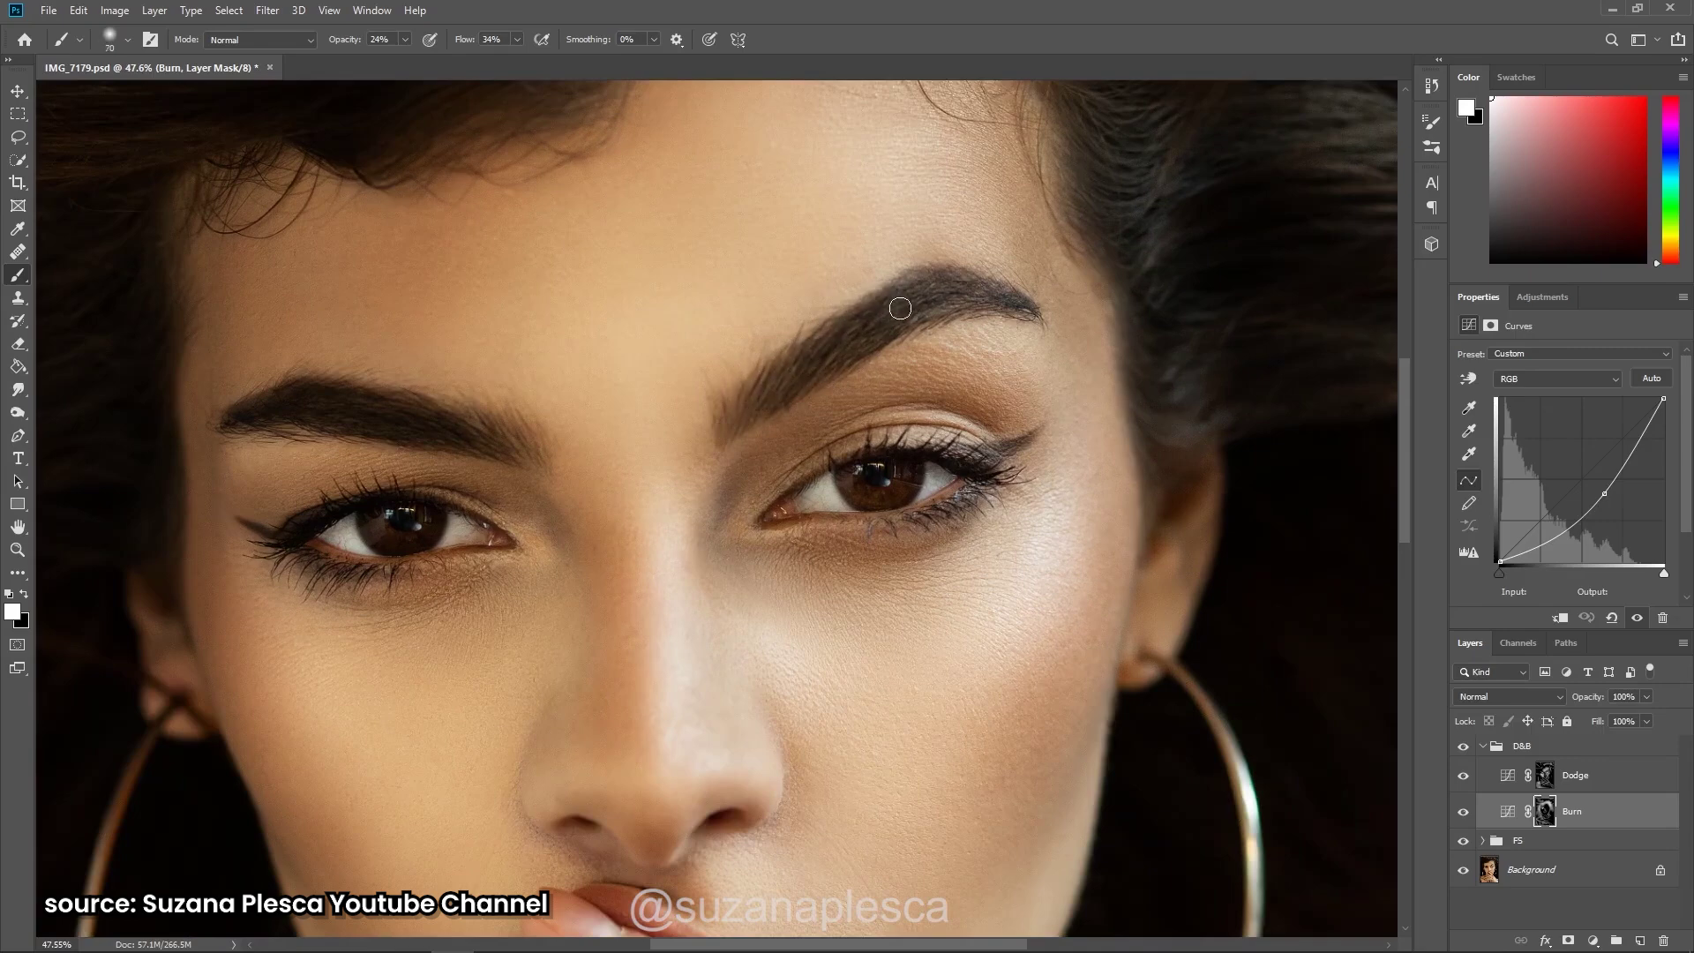
key("bracketright")
key("bracketright")
key("bracketright")
key("bracketright")
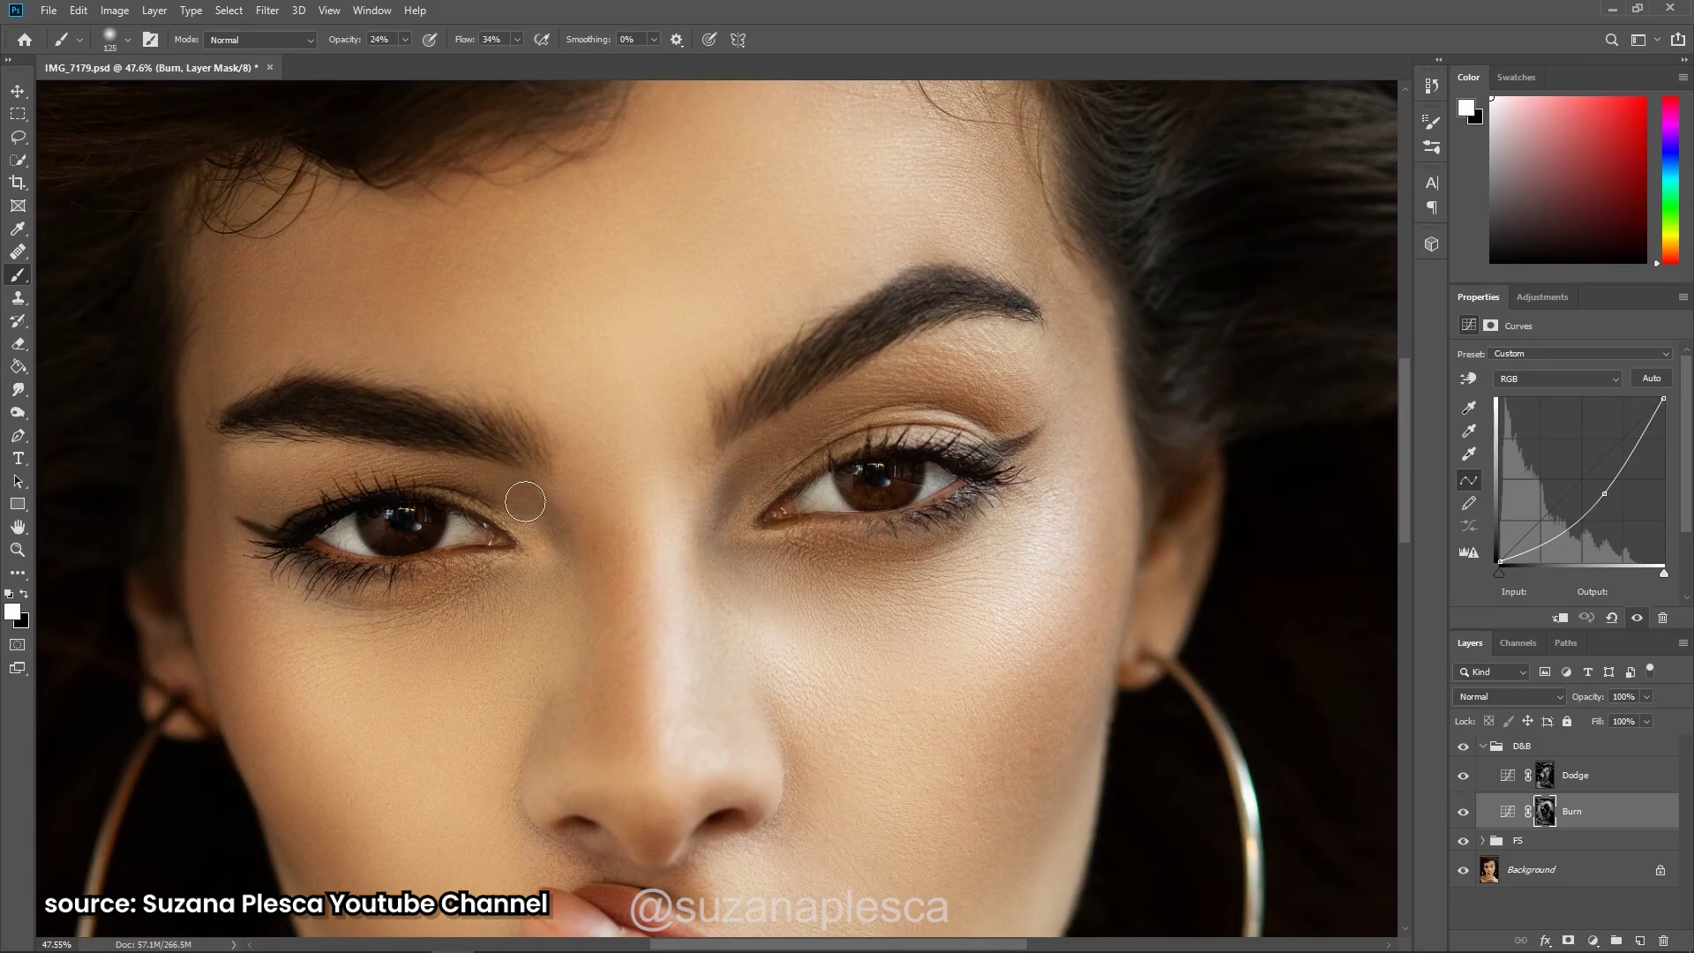
Darken the lash line and under-eye edge on the Burn mask with a small brush of 45 to 70 px.
scroll(1017, 439, "up", 1)
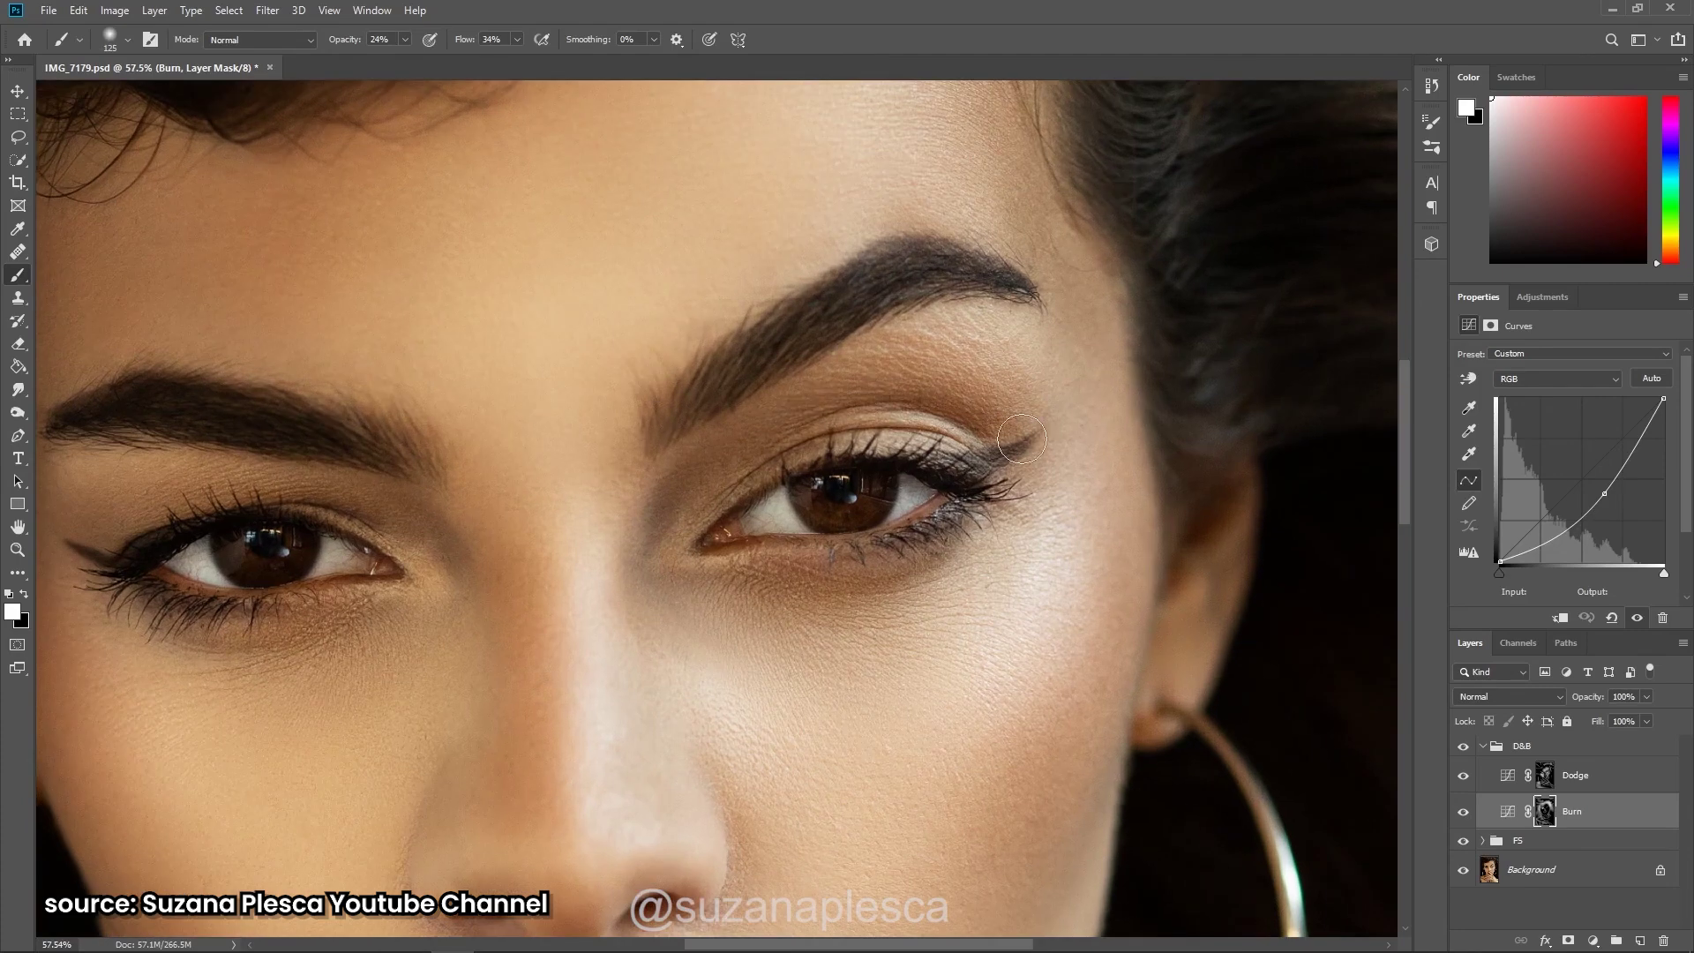
key("bracketleft")
key("bracketleft")
key("bracketleft")
key("bracketleft")
key("bracketleft")
key("bracketleft")
key("bracketleft")
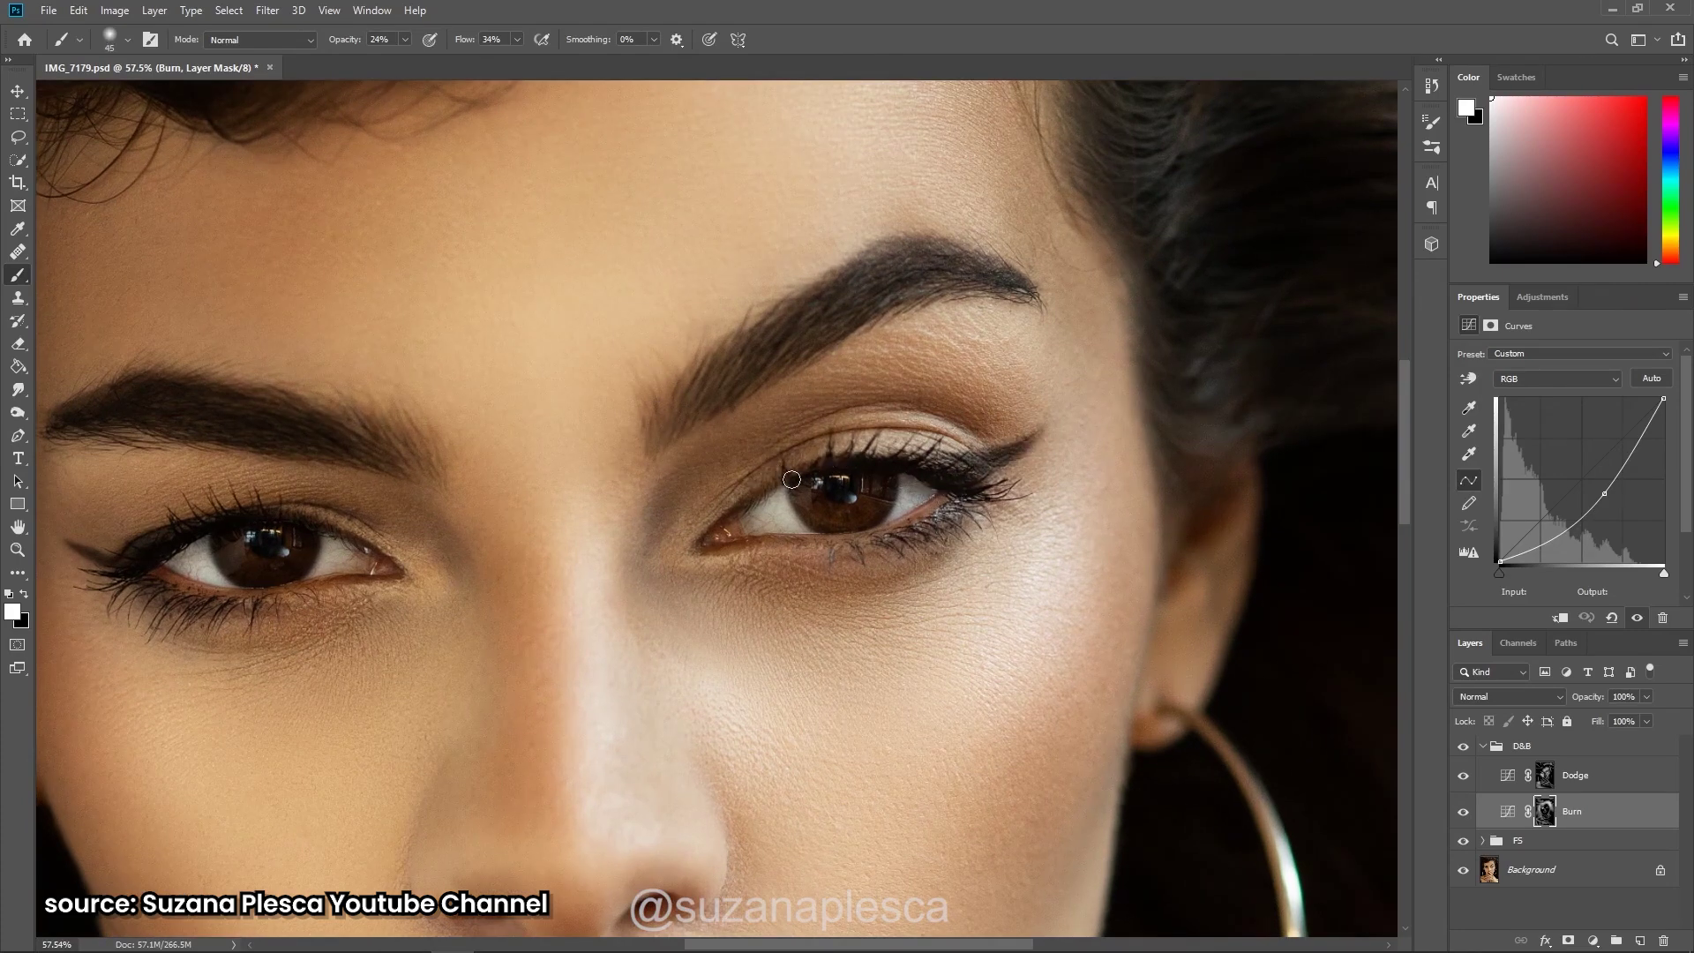
key("bracketright")
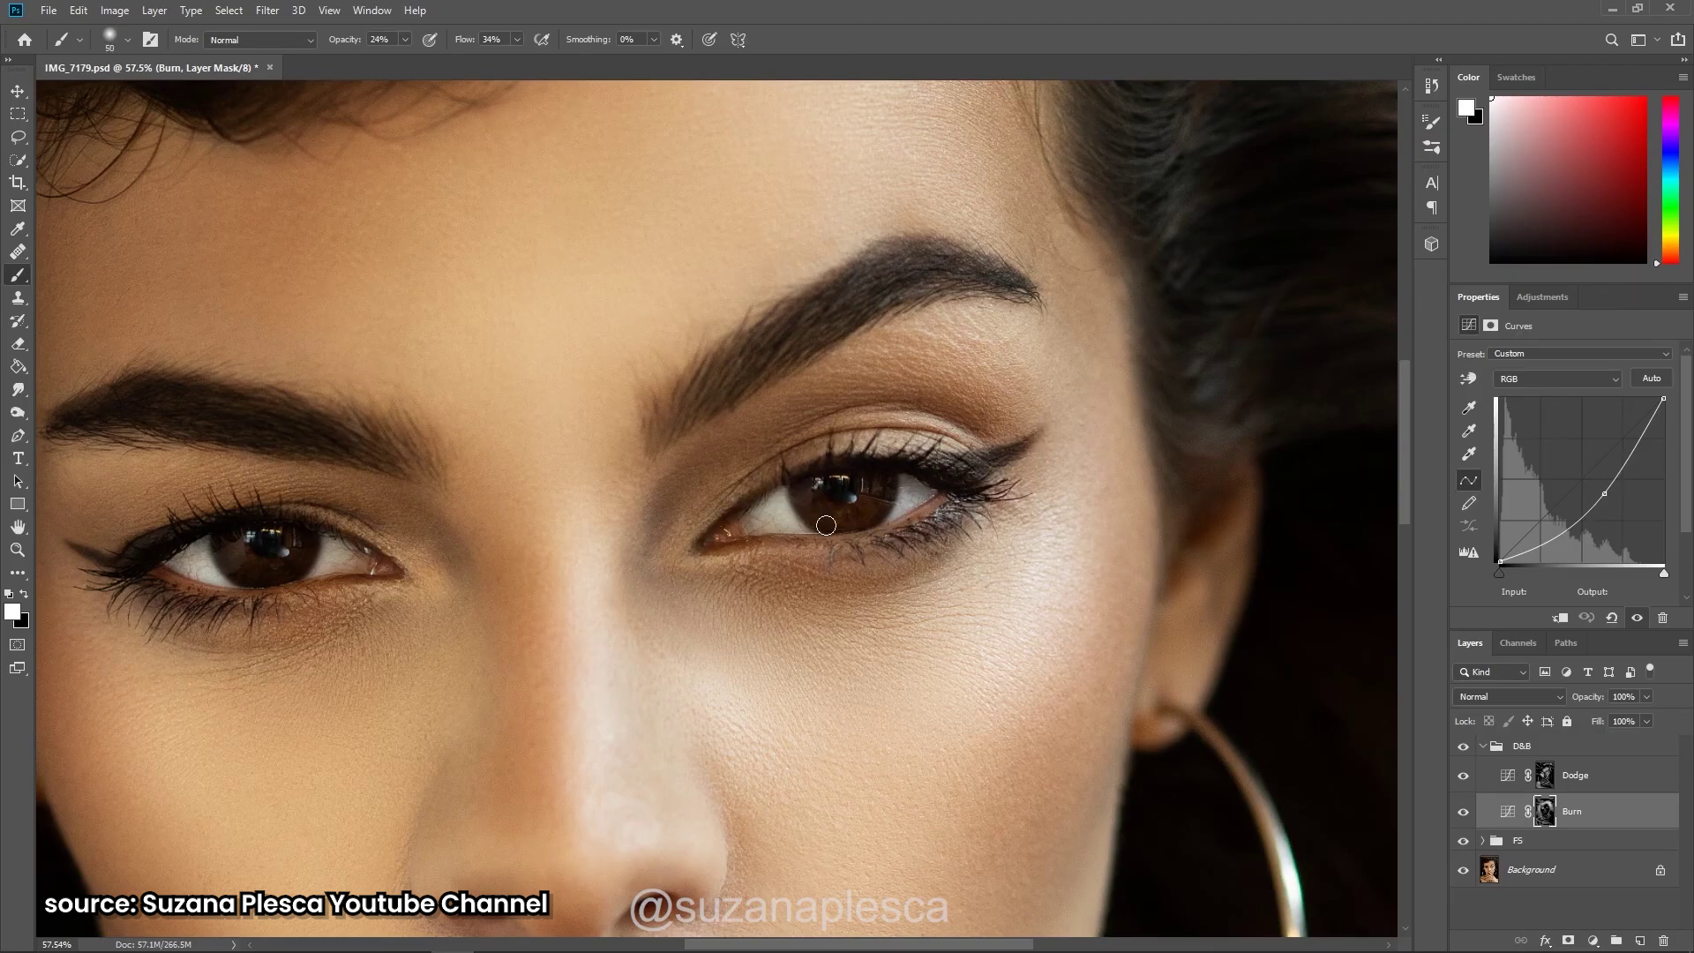
key("bracketright")
key("bracketright")
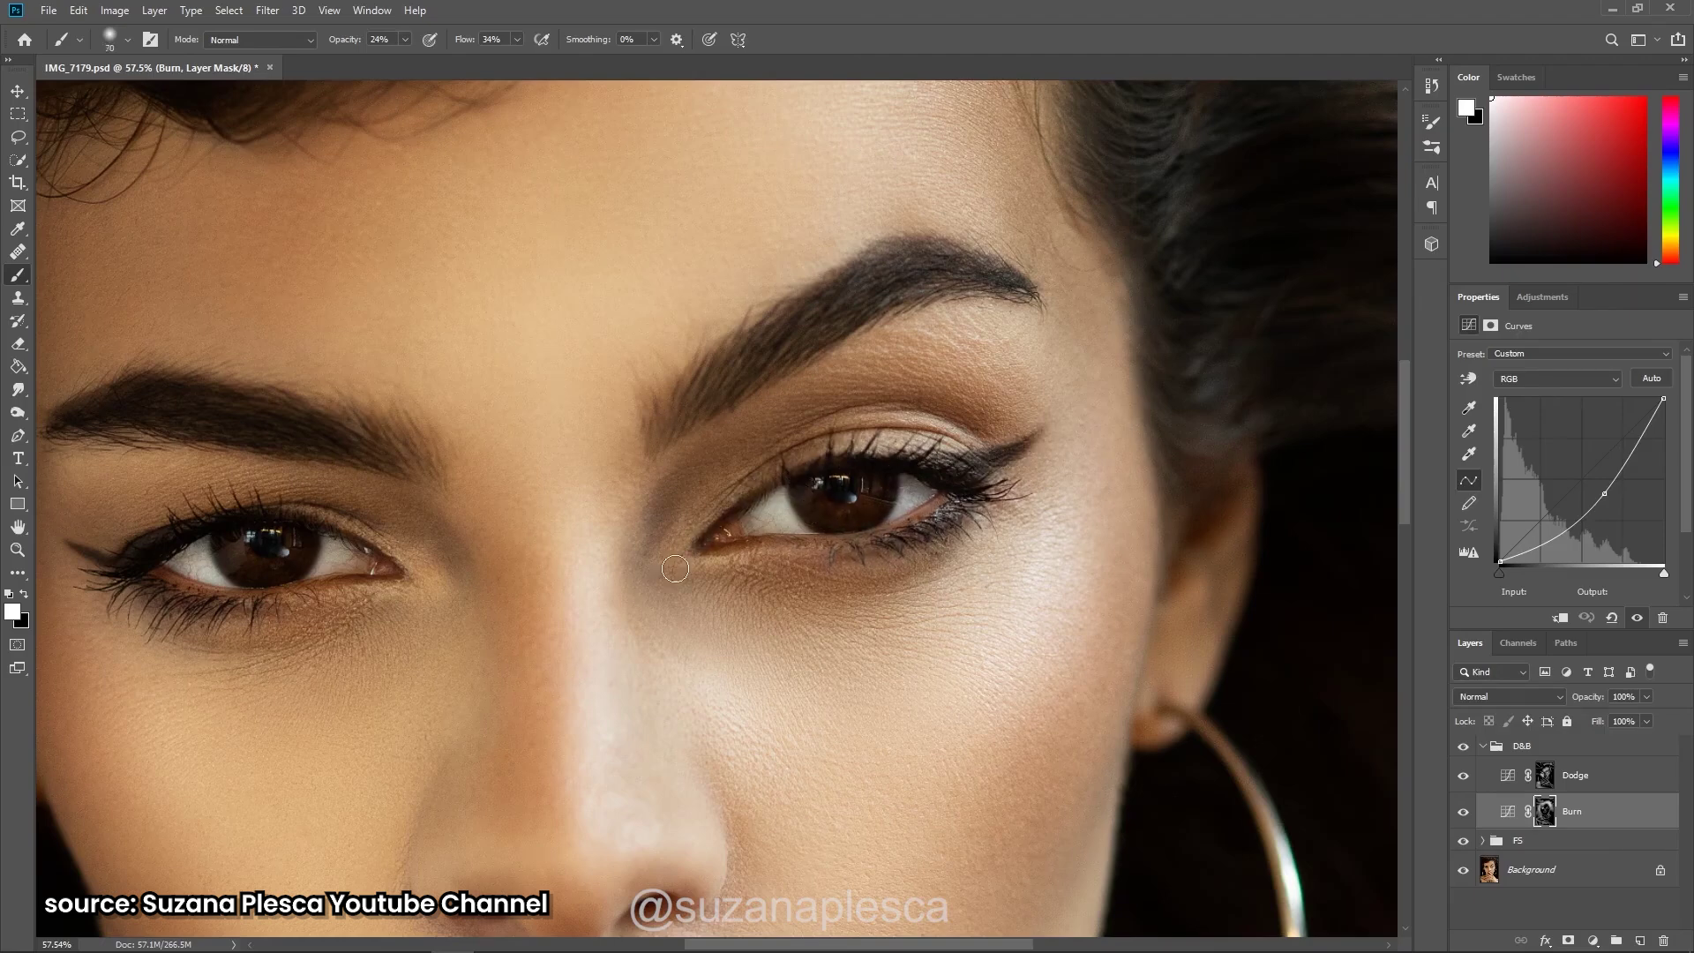
scroll(900, 520, "down", 3, "alt")
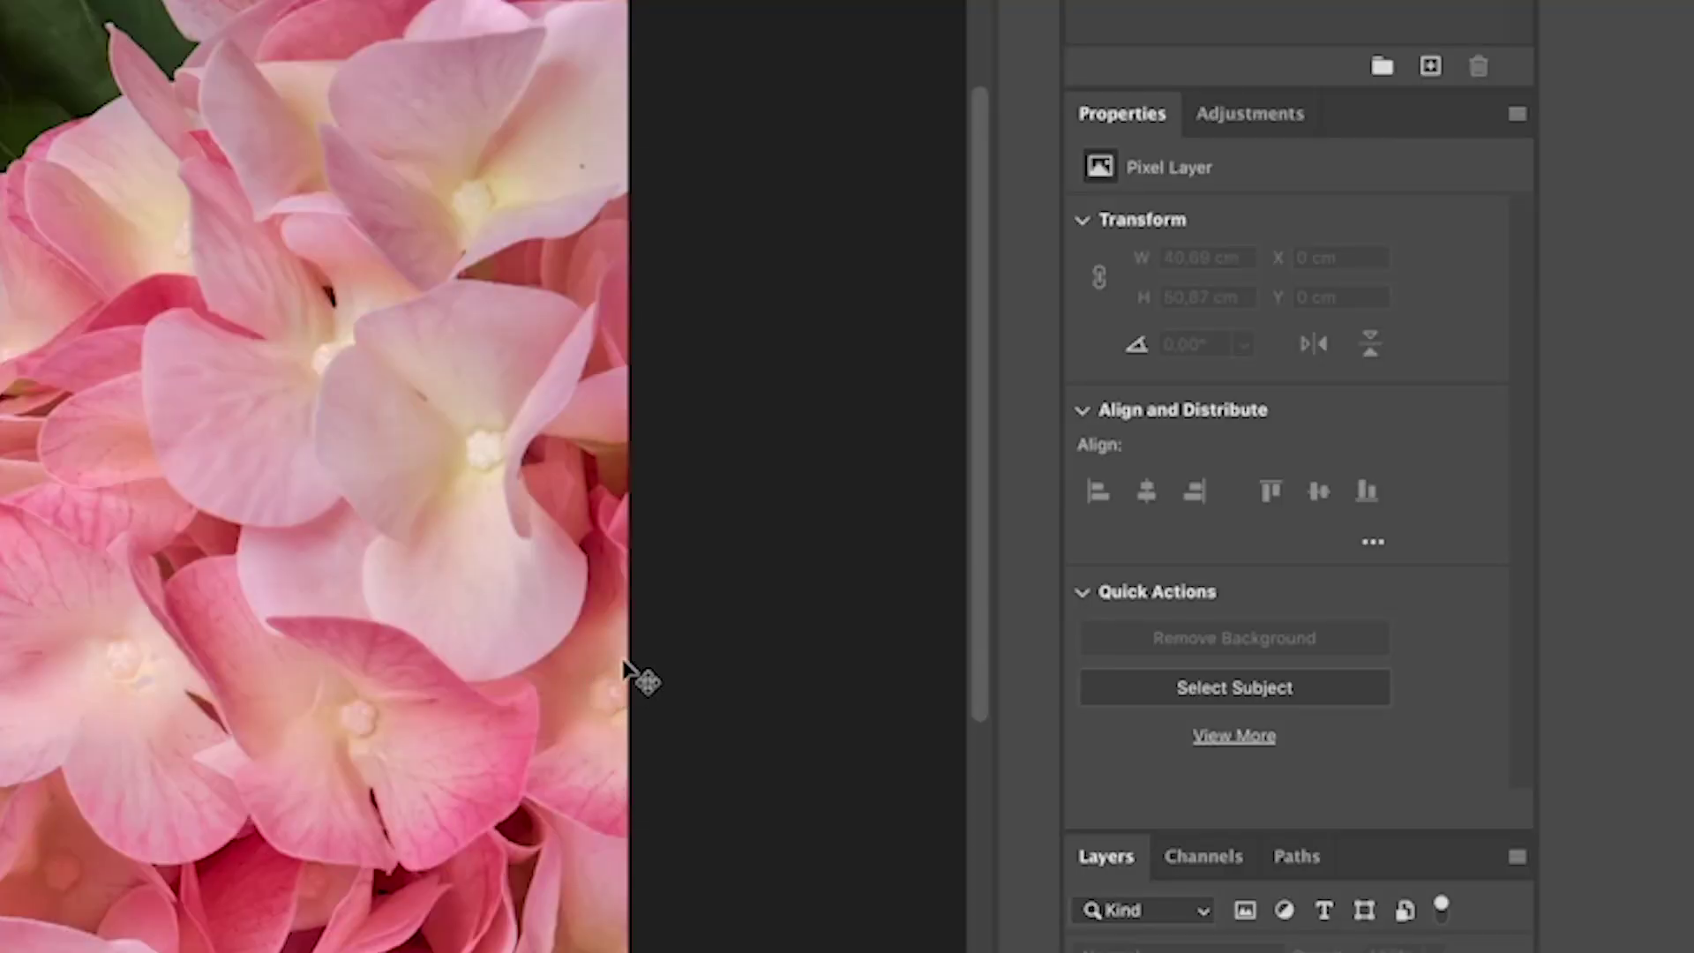
Add a Curves adjustment layer and pull its midtones down to input 153, output 87.
left_click(1248, 133)
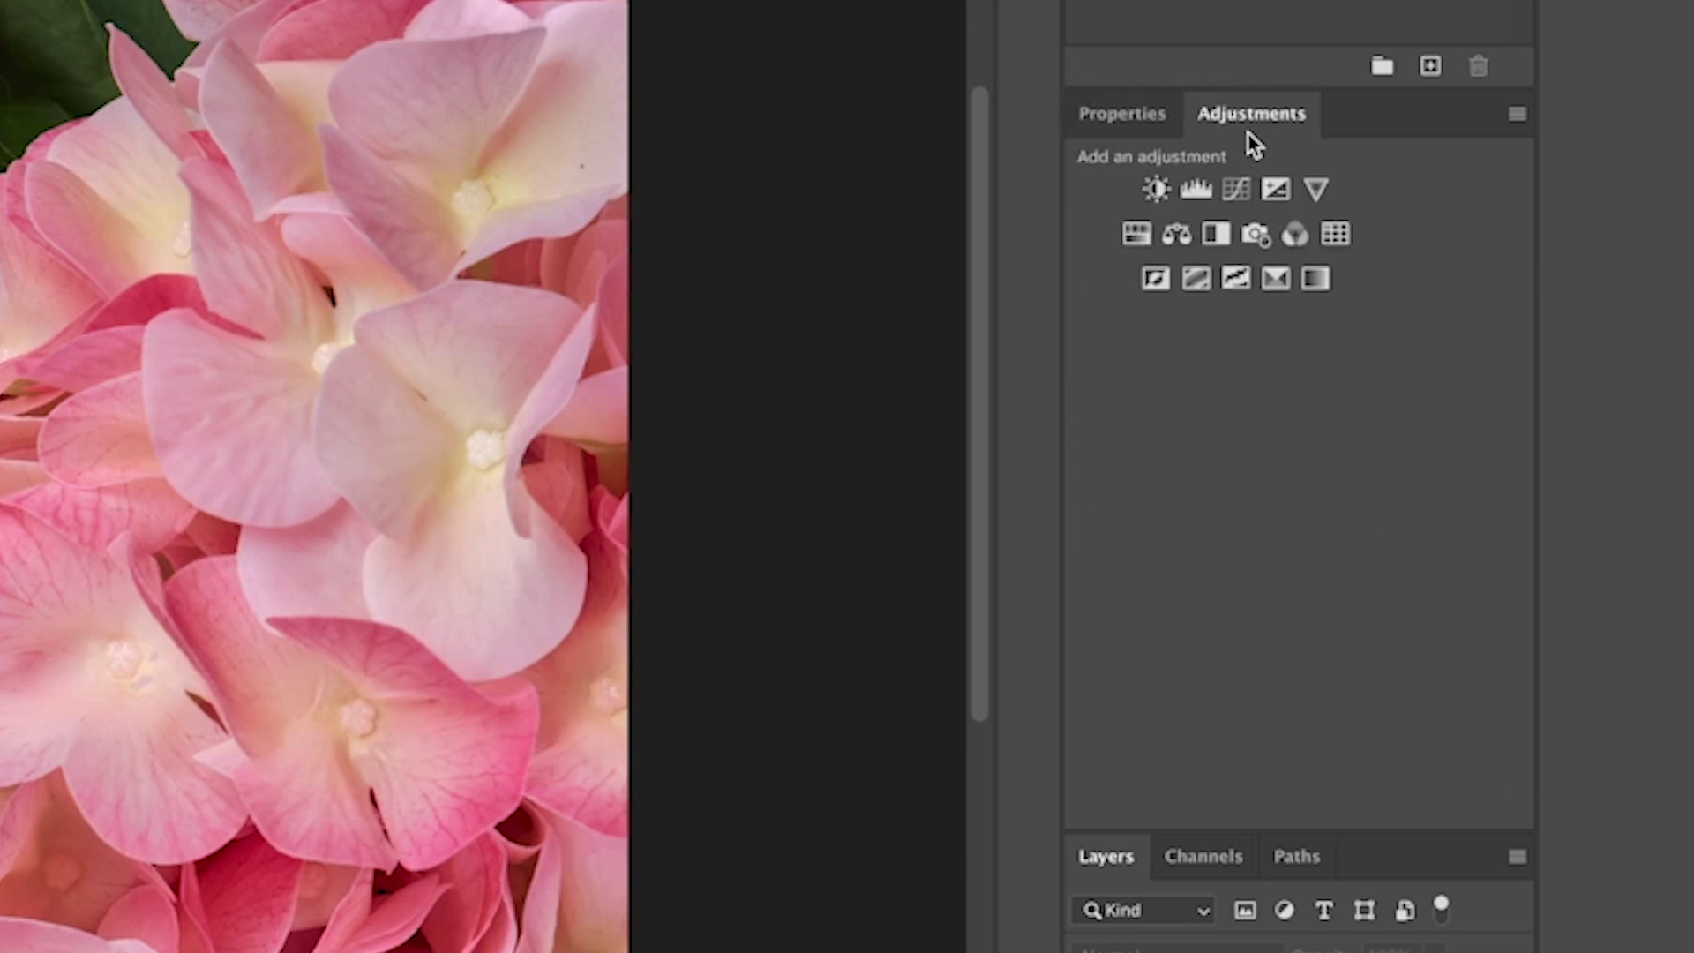
left_click(1243, 187)
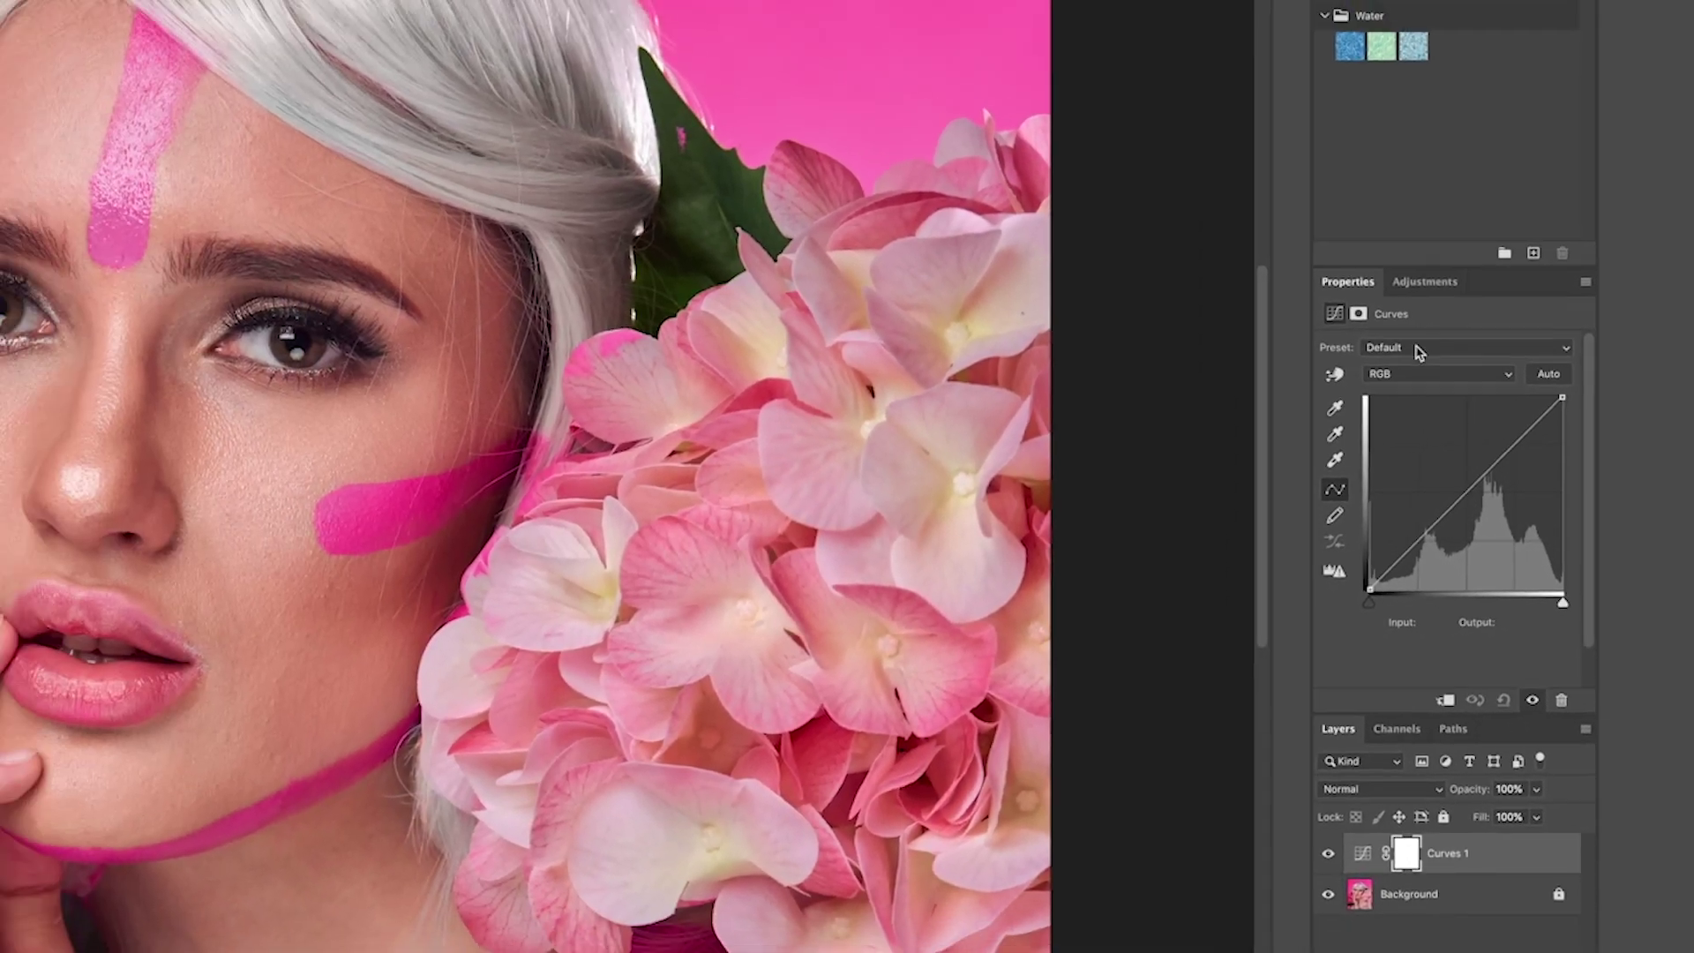
left_click_drag(1473, 482, 1554, 527)
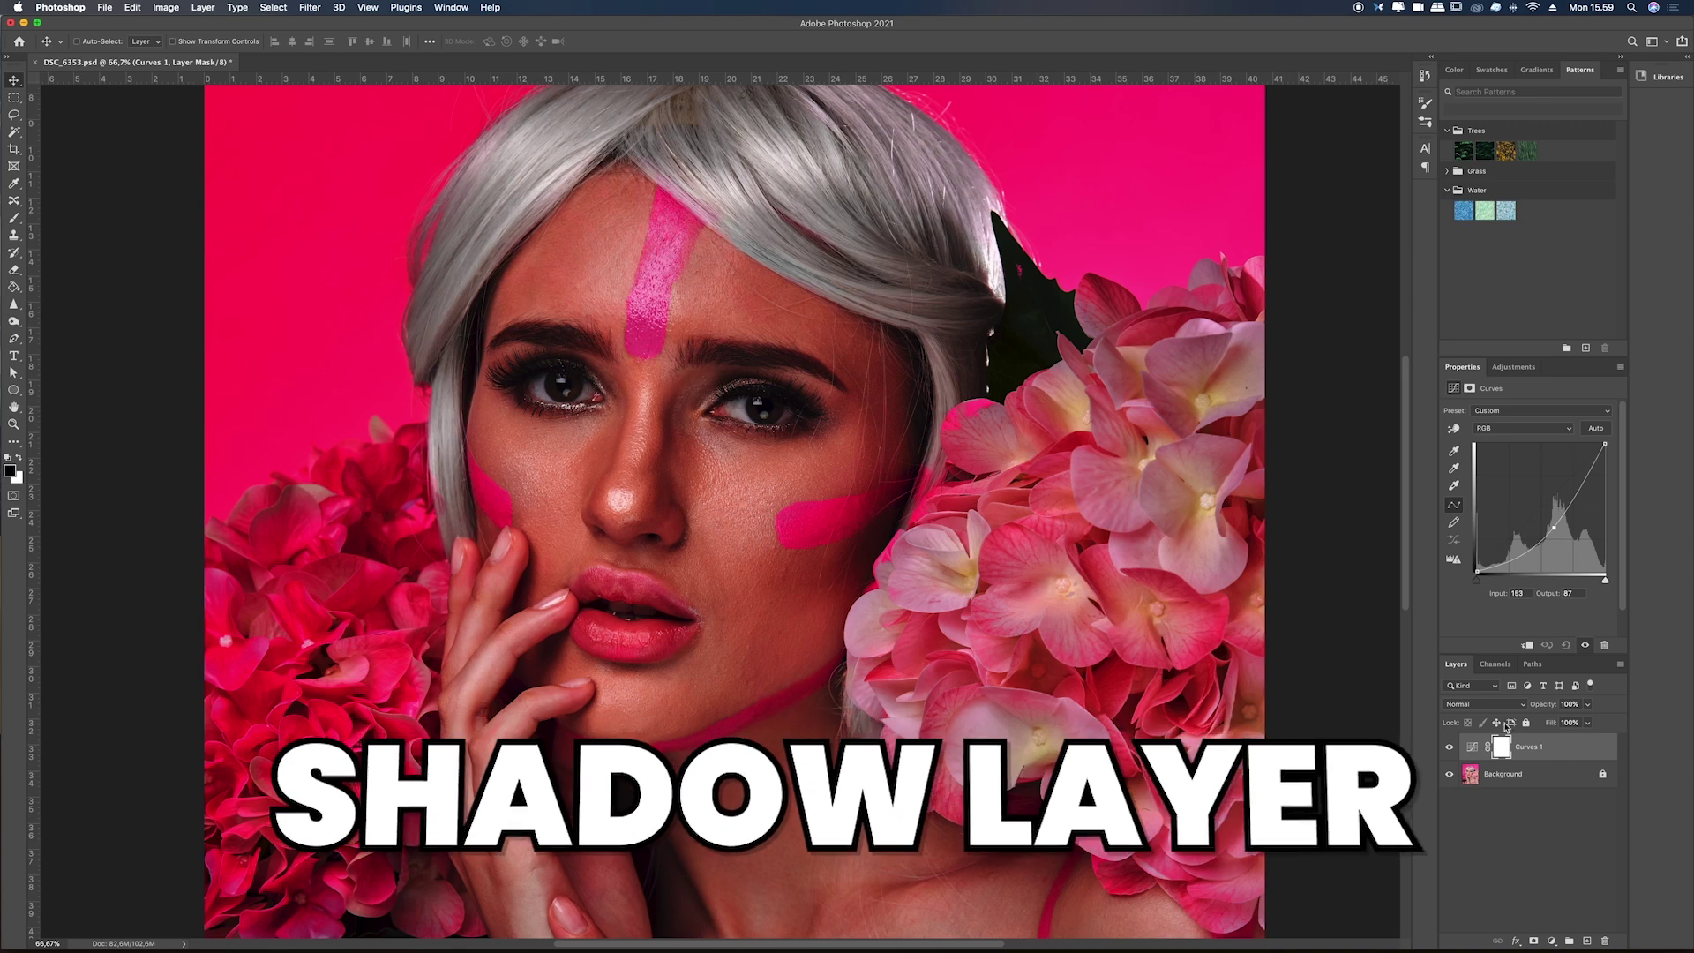
Rename the darkening Curves layer as Shadow.
double_click(1530, 748)
type("Shadow")
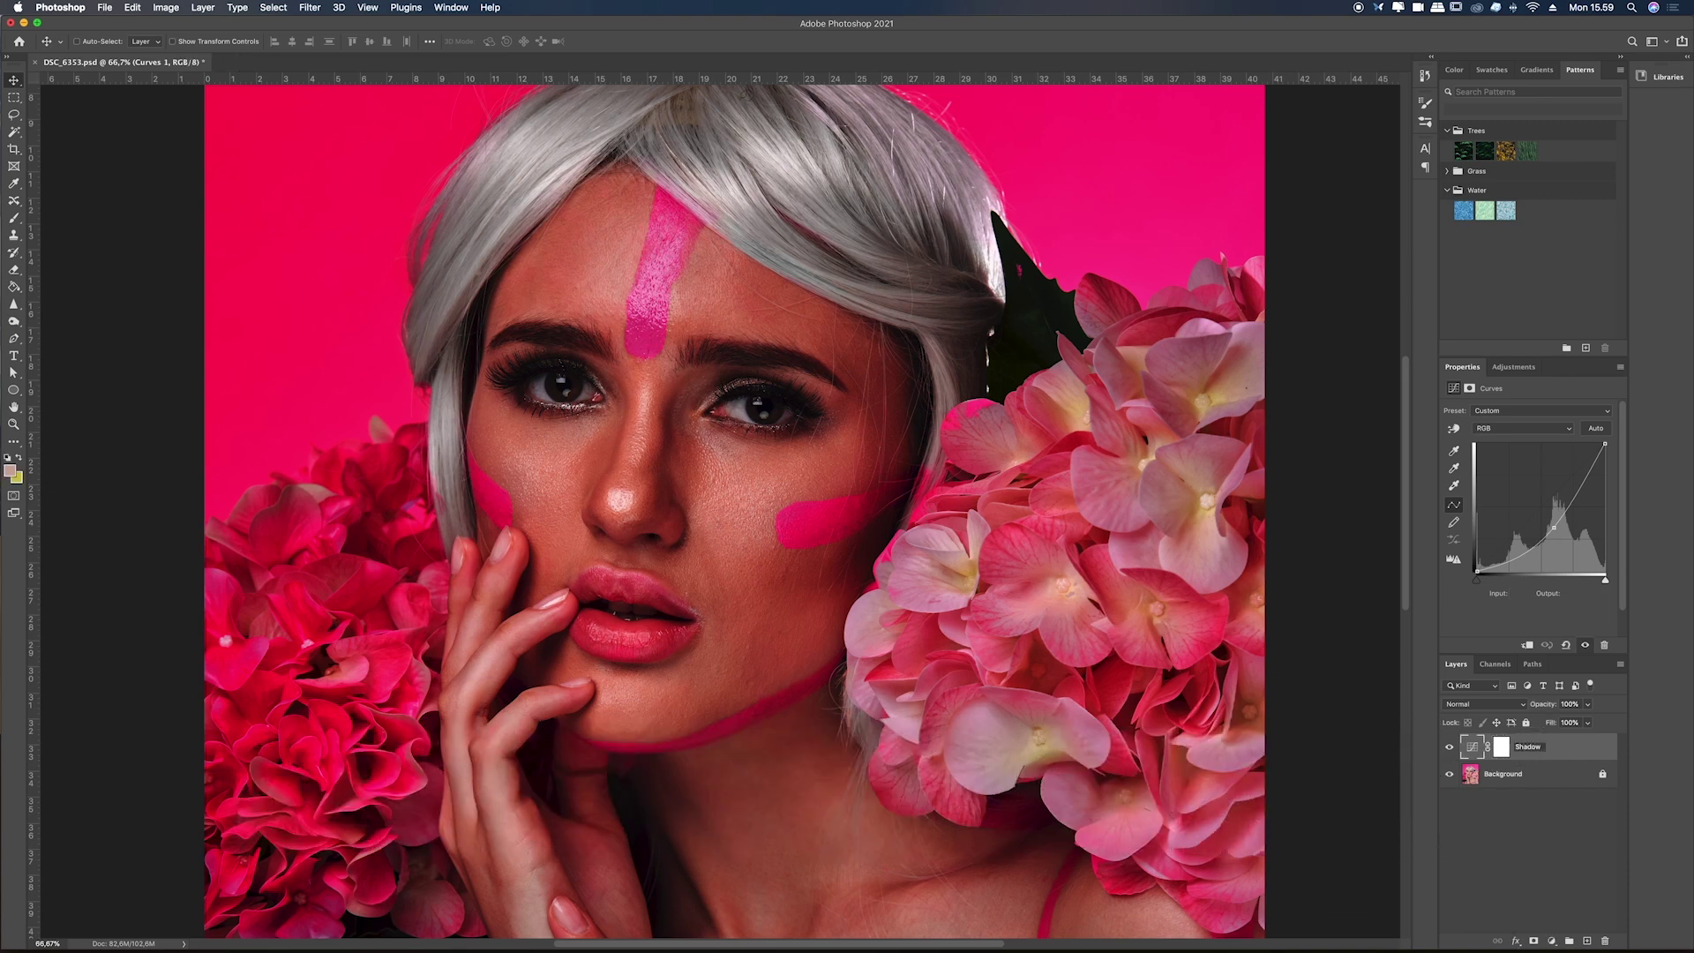
key("Return")
Add a second Curves adjustment layer and raise its midtones to input 115, output 162.
left_click(1515, 367)
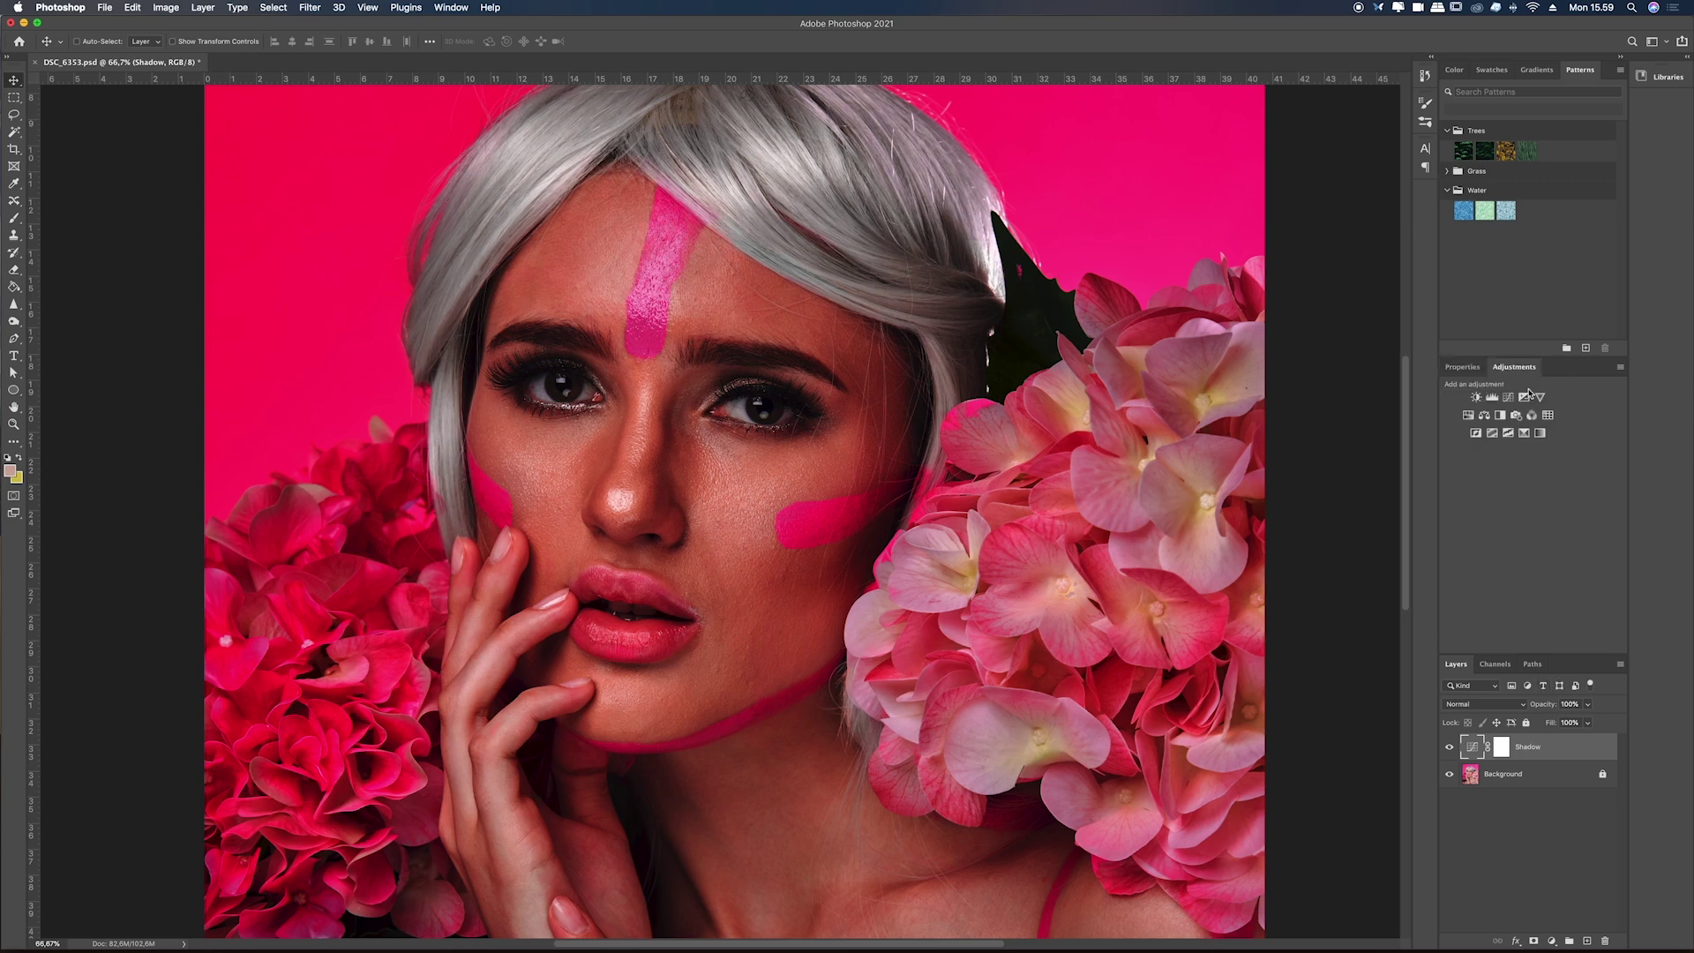
left_click(1509, 398)
left_click_drag(1539, 507, 1535, 488)
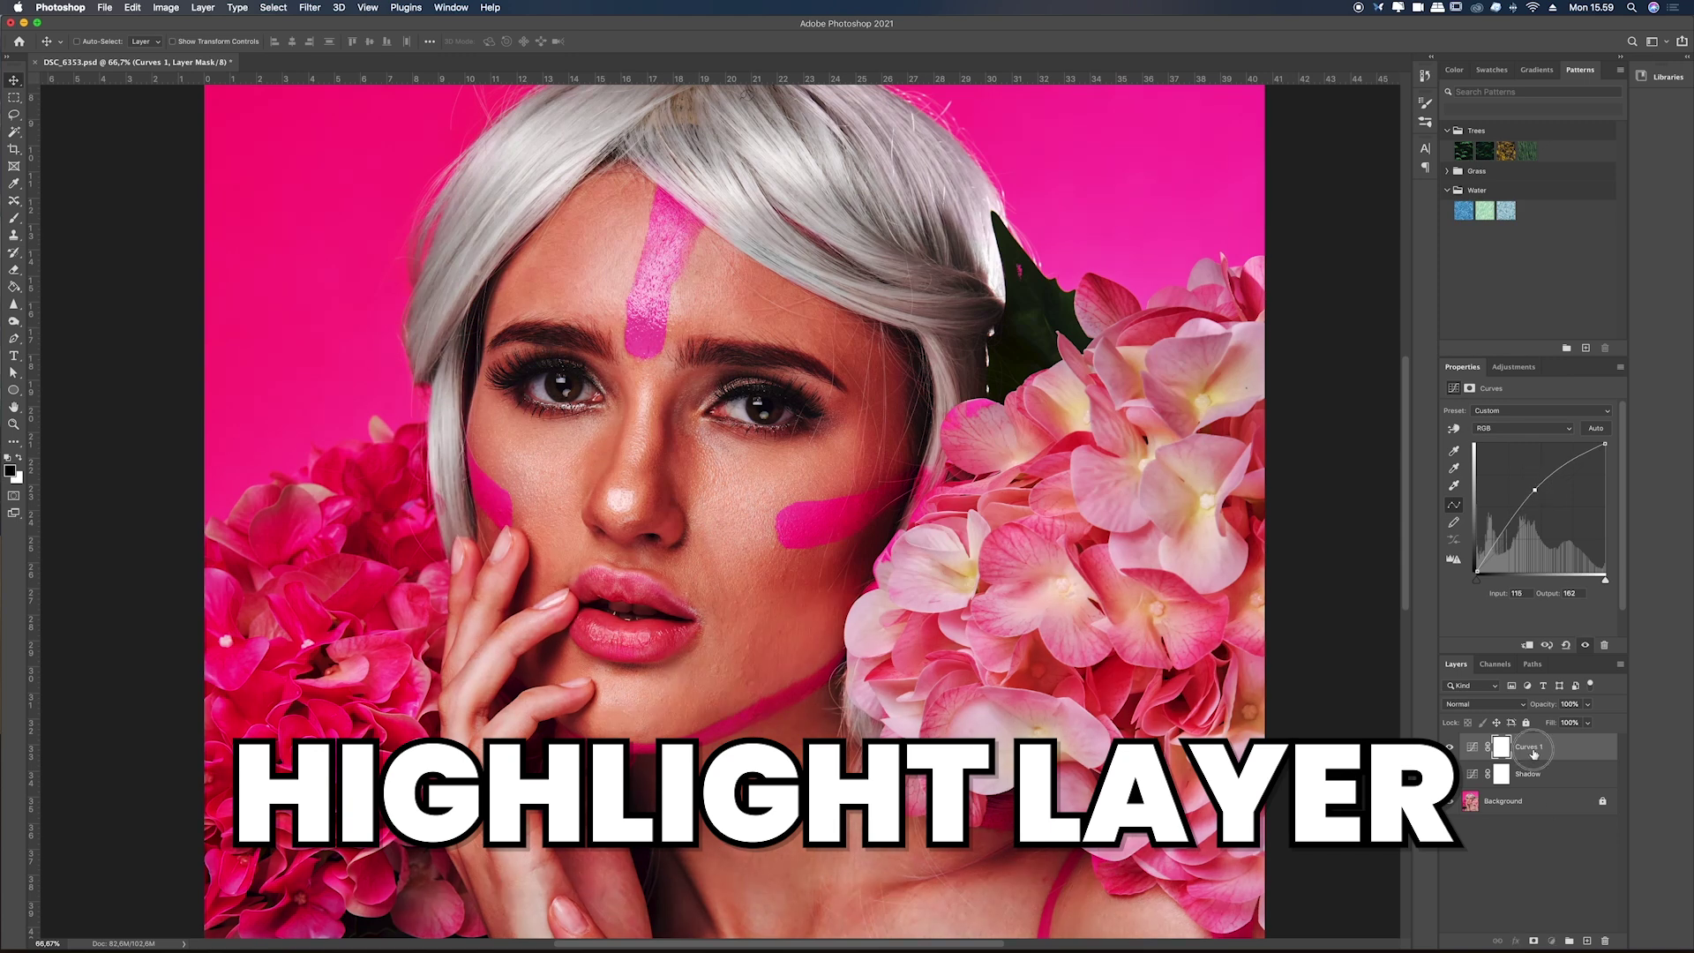
Rename the brightening Curves layer as Highlights.
double_click(1529, 747)
type("Highlights")
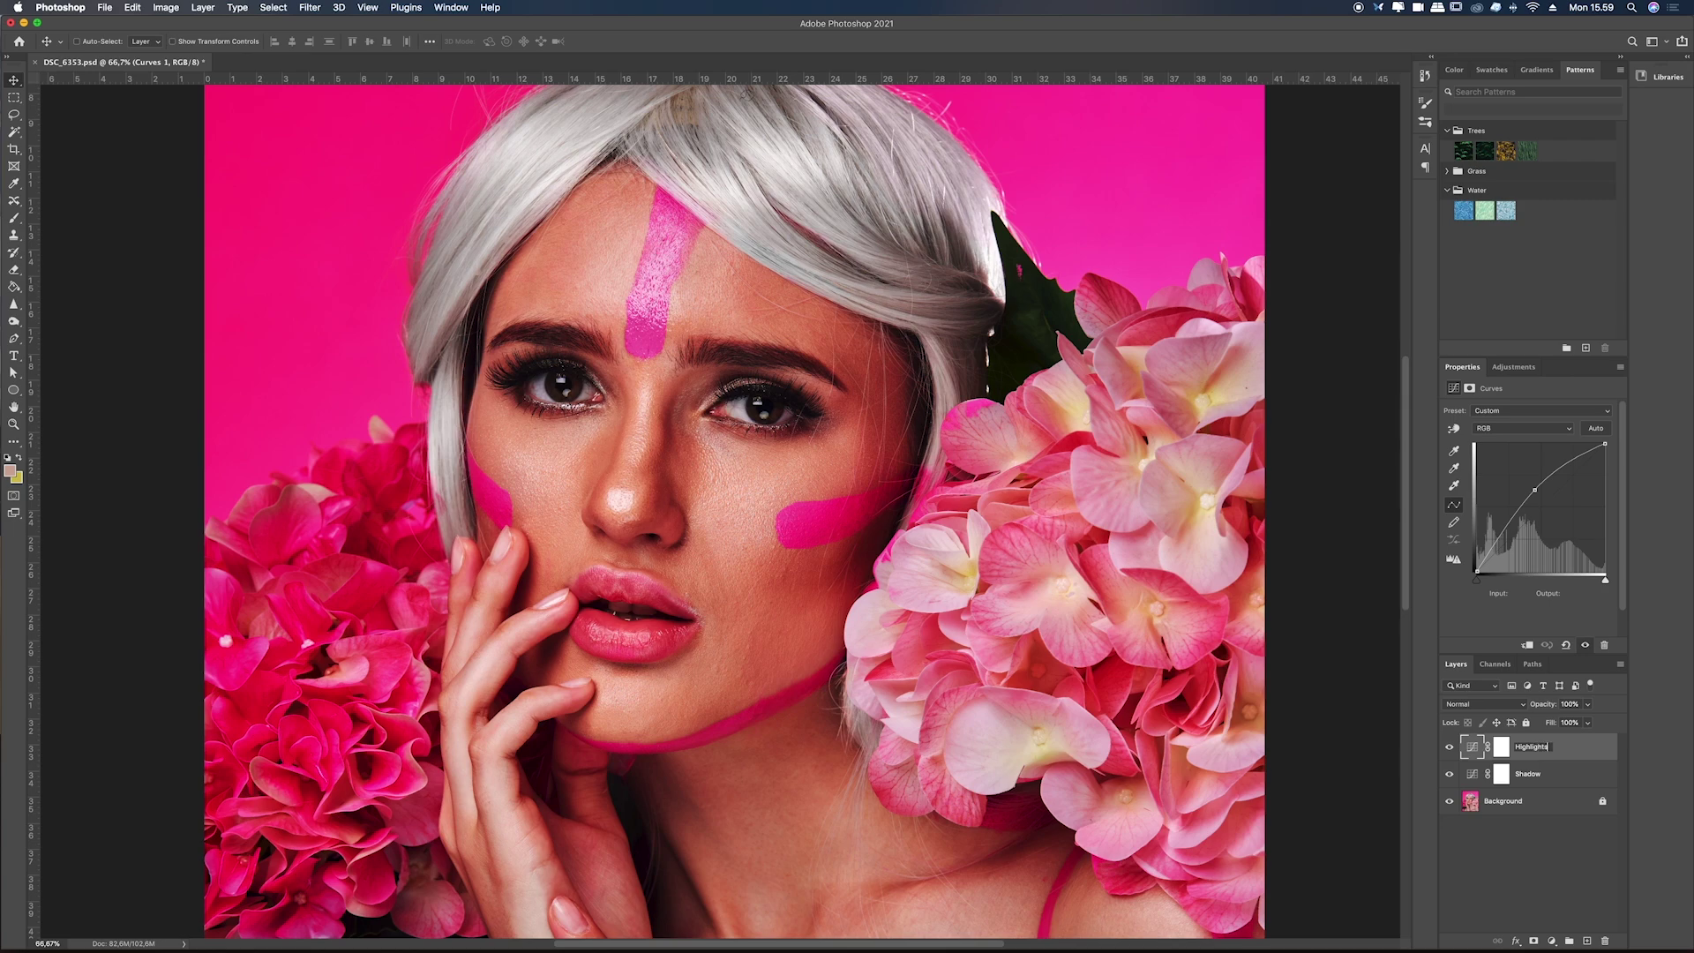
key("Return")
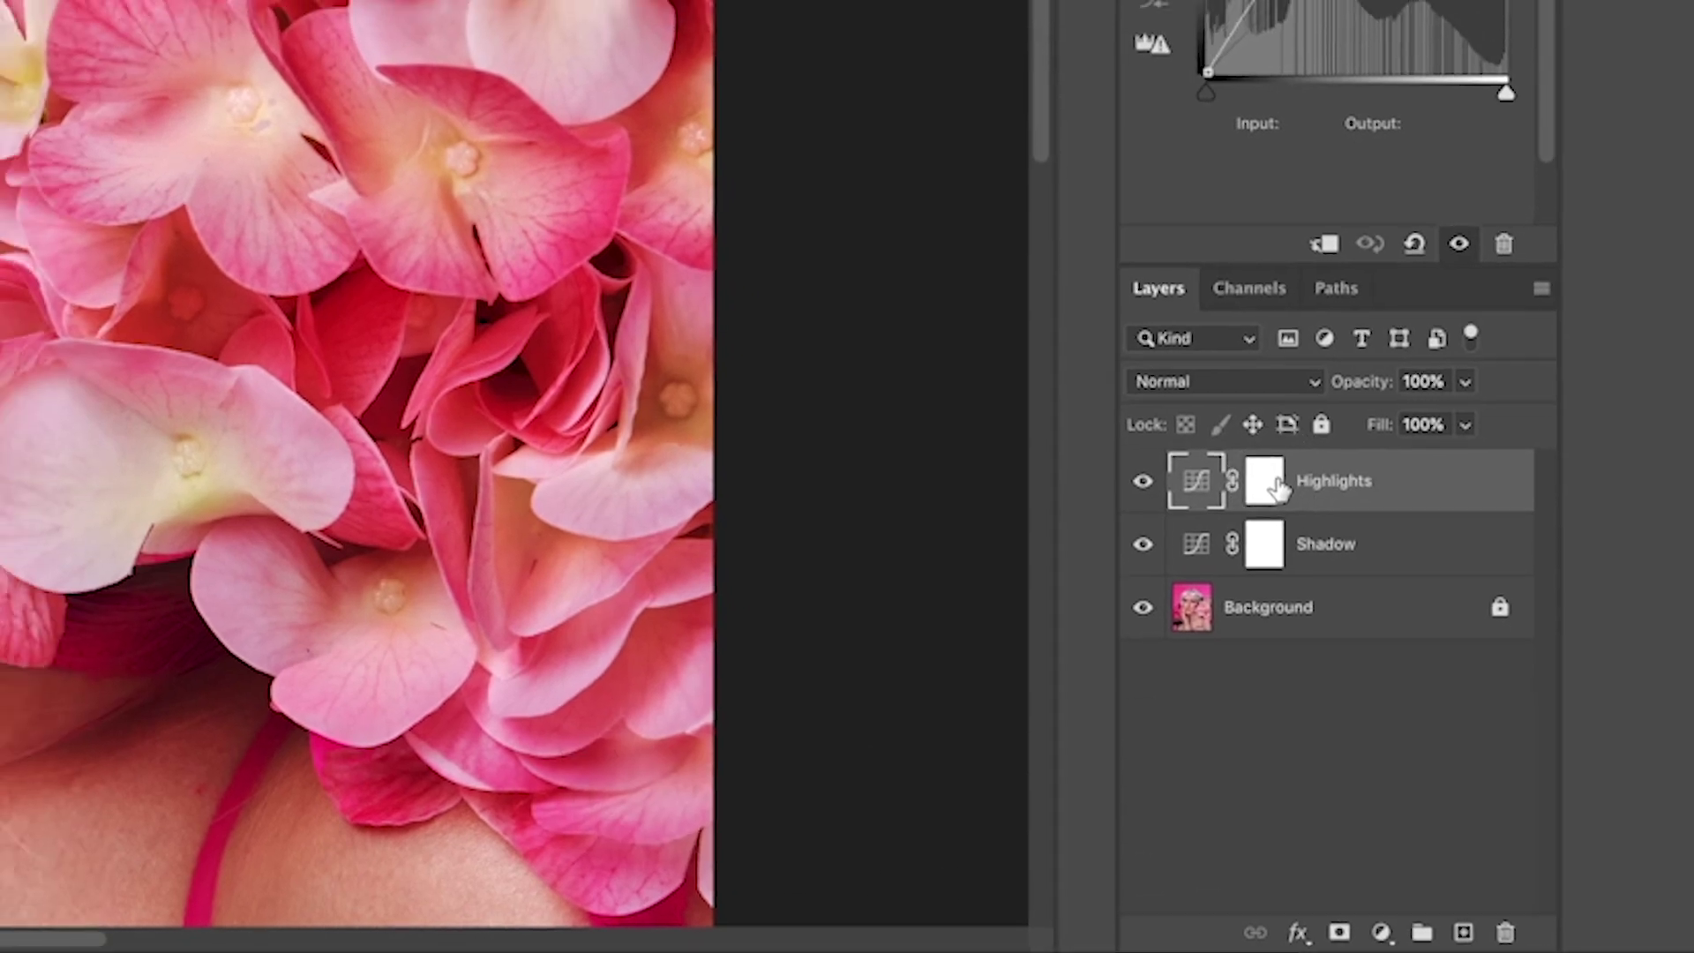
Invert the layer masks of both the Highlights and Shadow layers to black.
left_click(1278, 488)
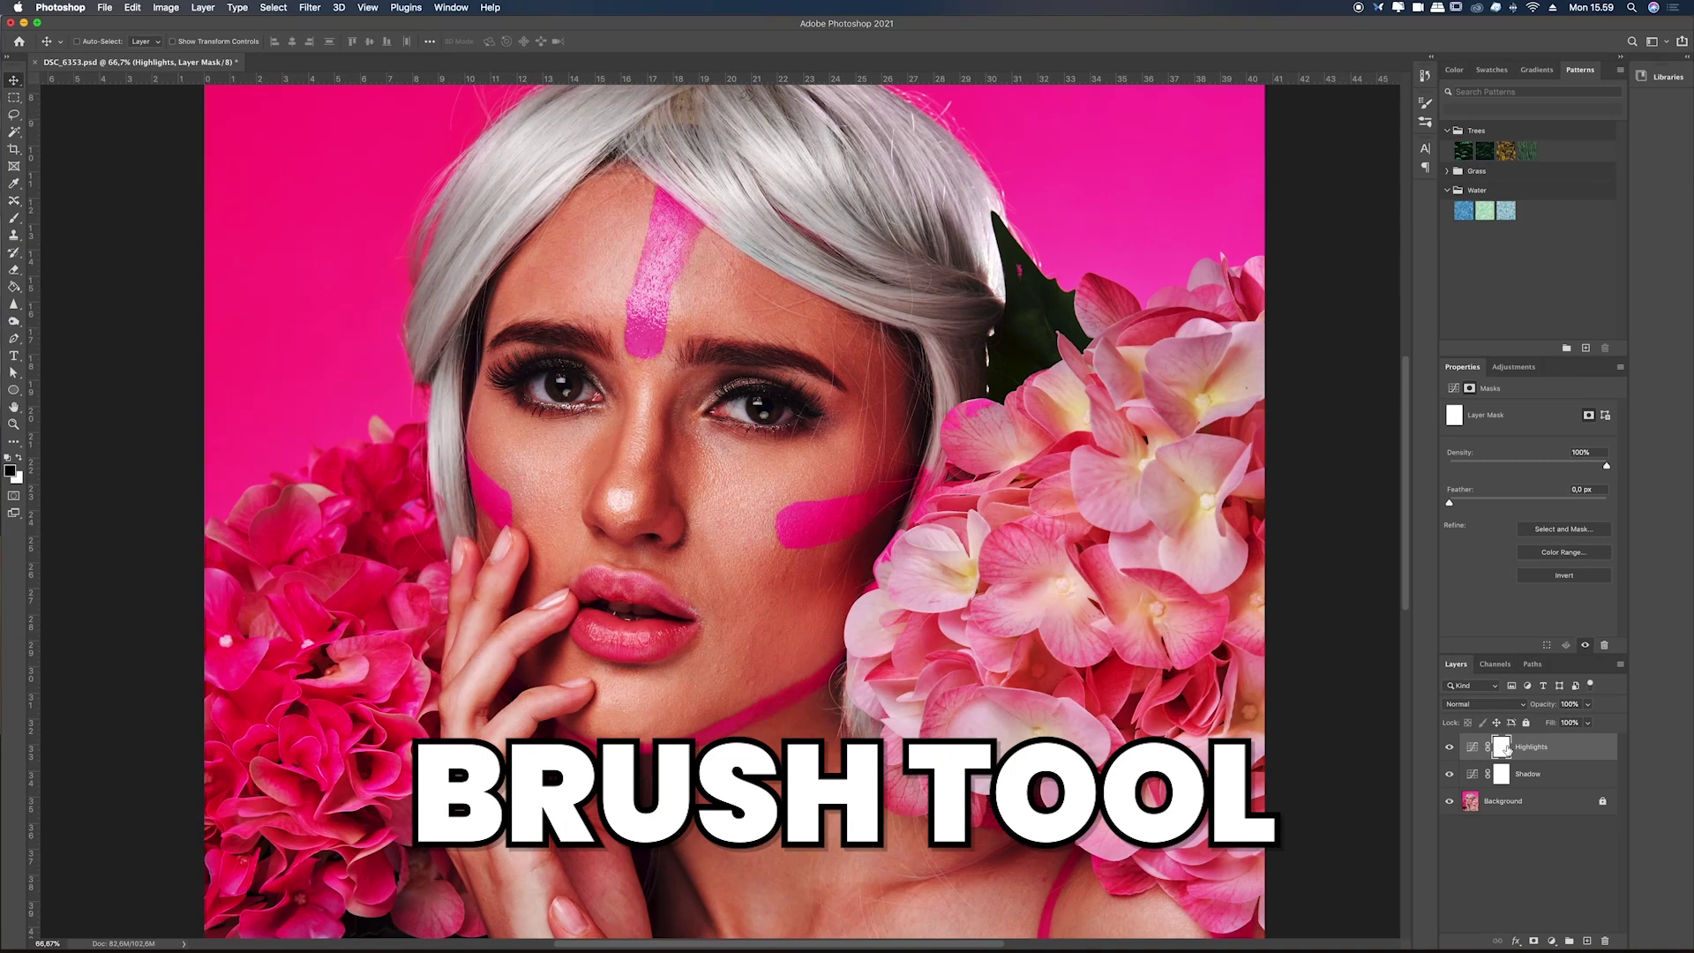
key("super+i")
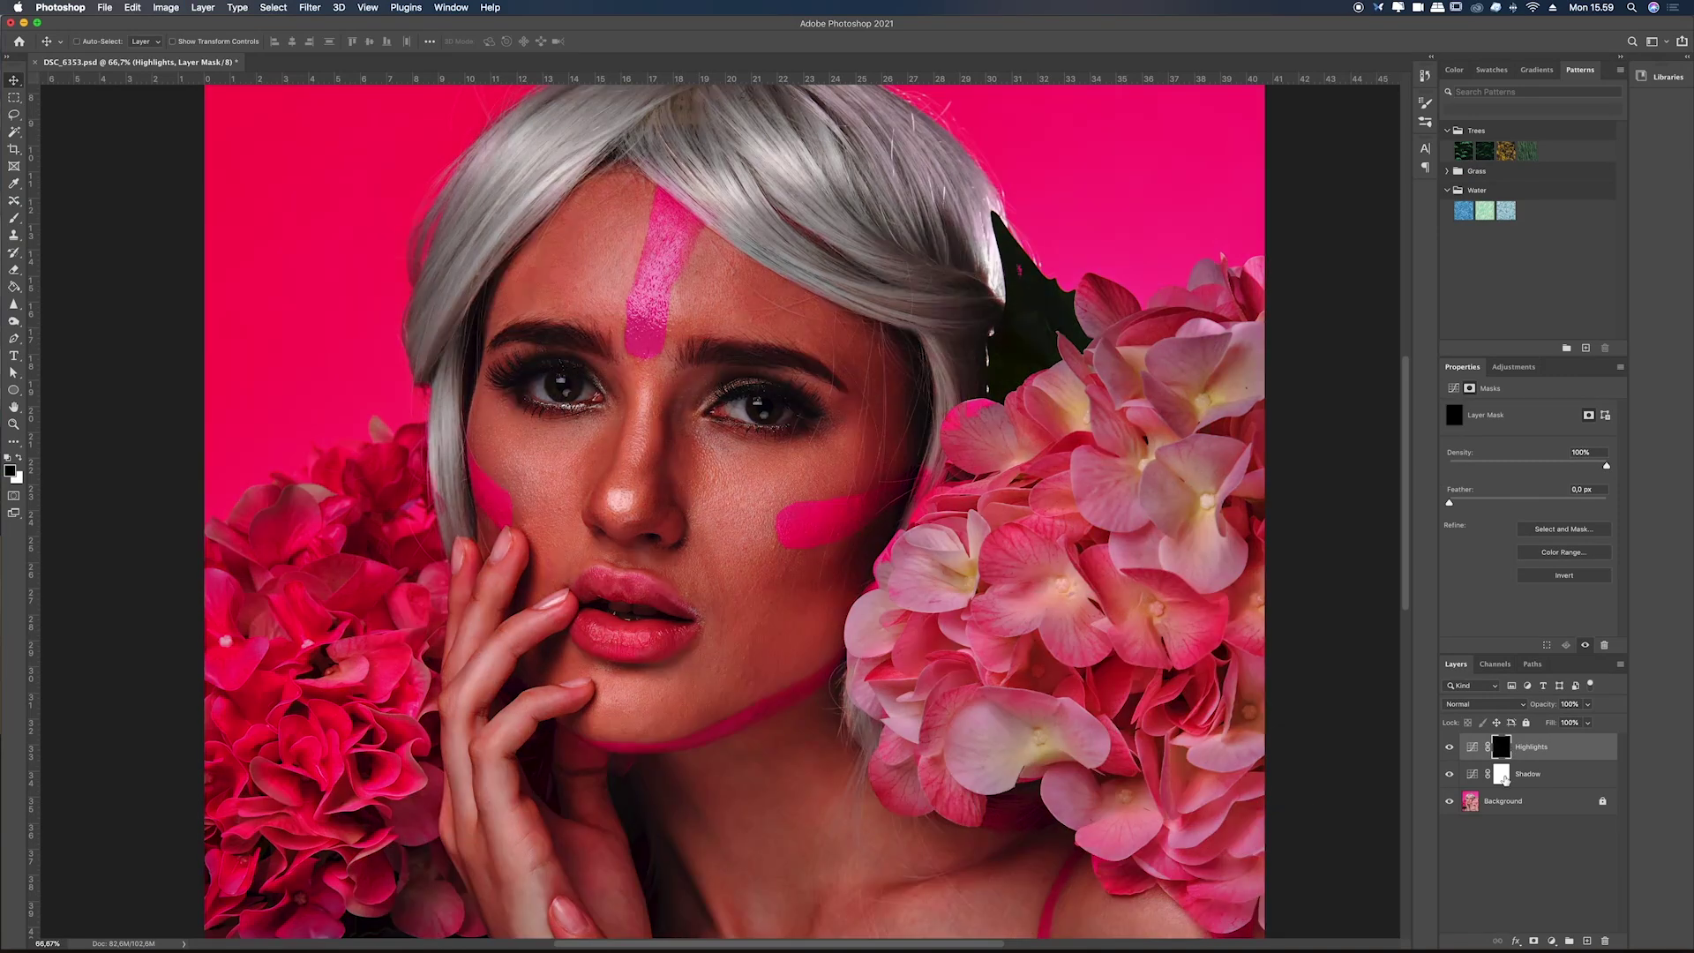
left_click(1503, 775)
key("super+i")
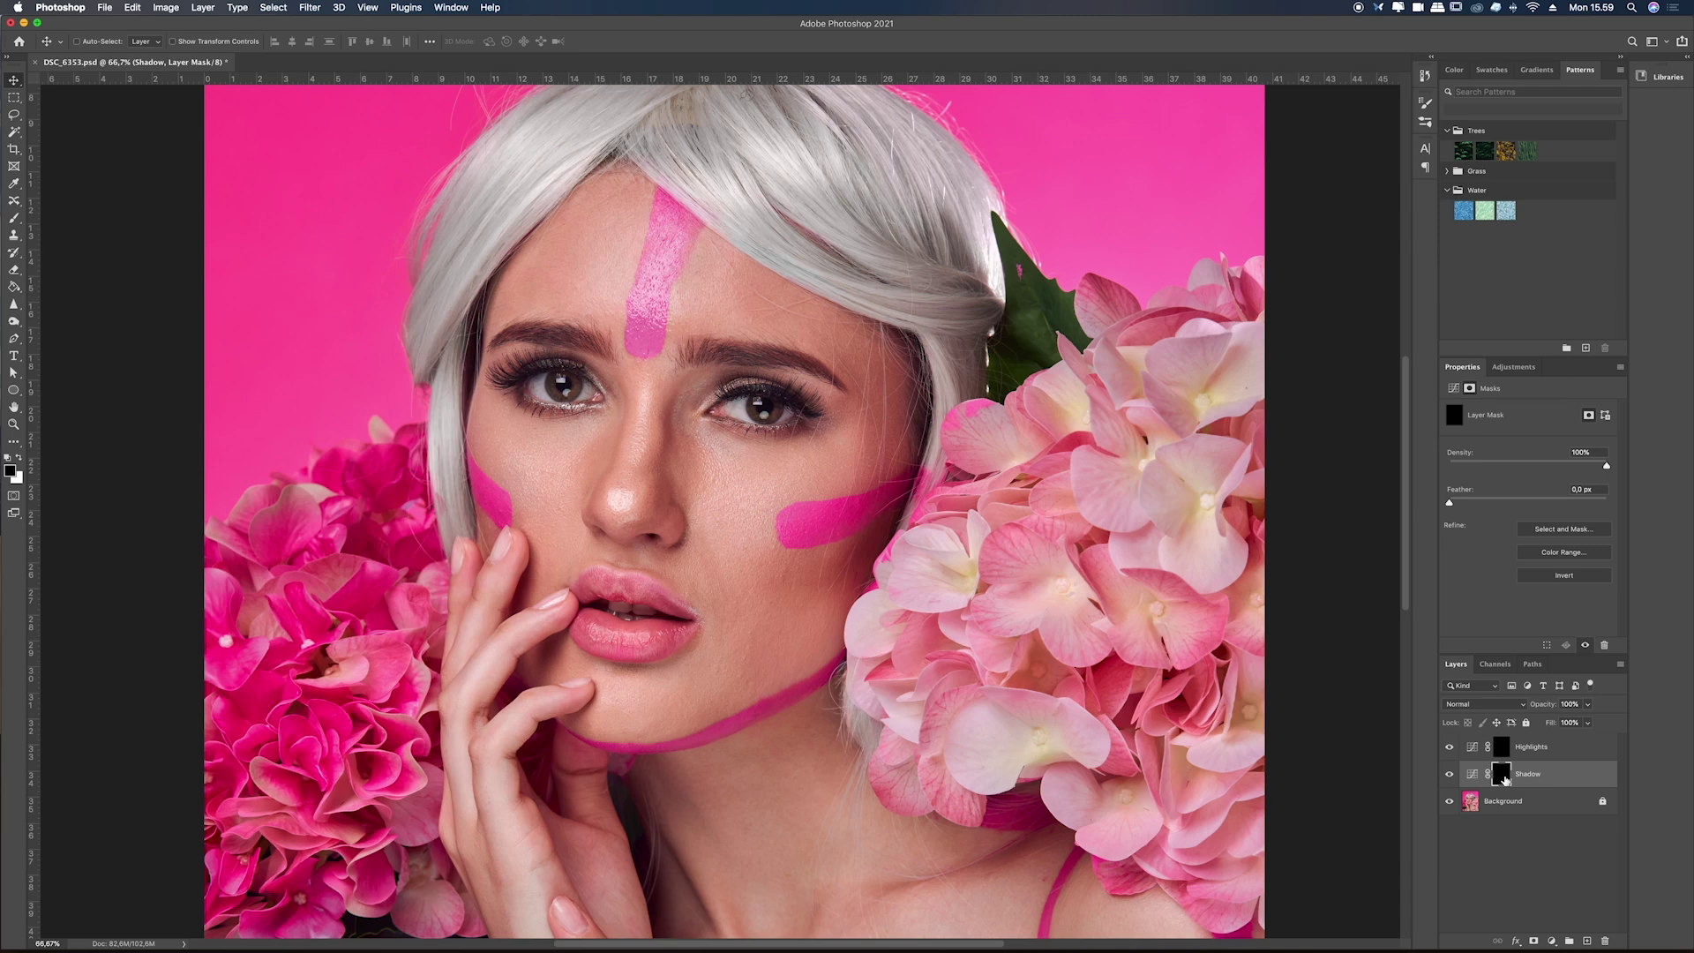
Paint shadows on the cheek and jaw in the Shadow mask with a smaller white brush, undoing the unwanted stroke.
key("b")
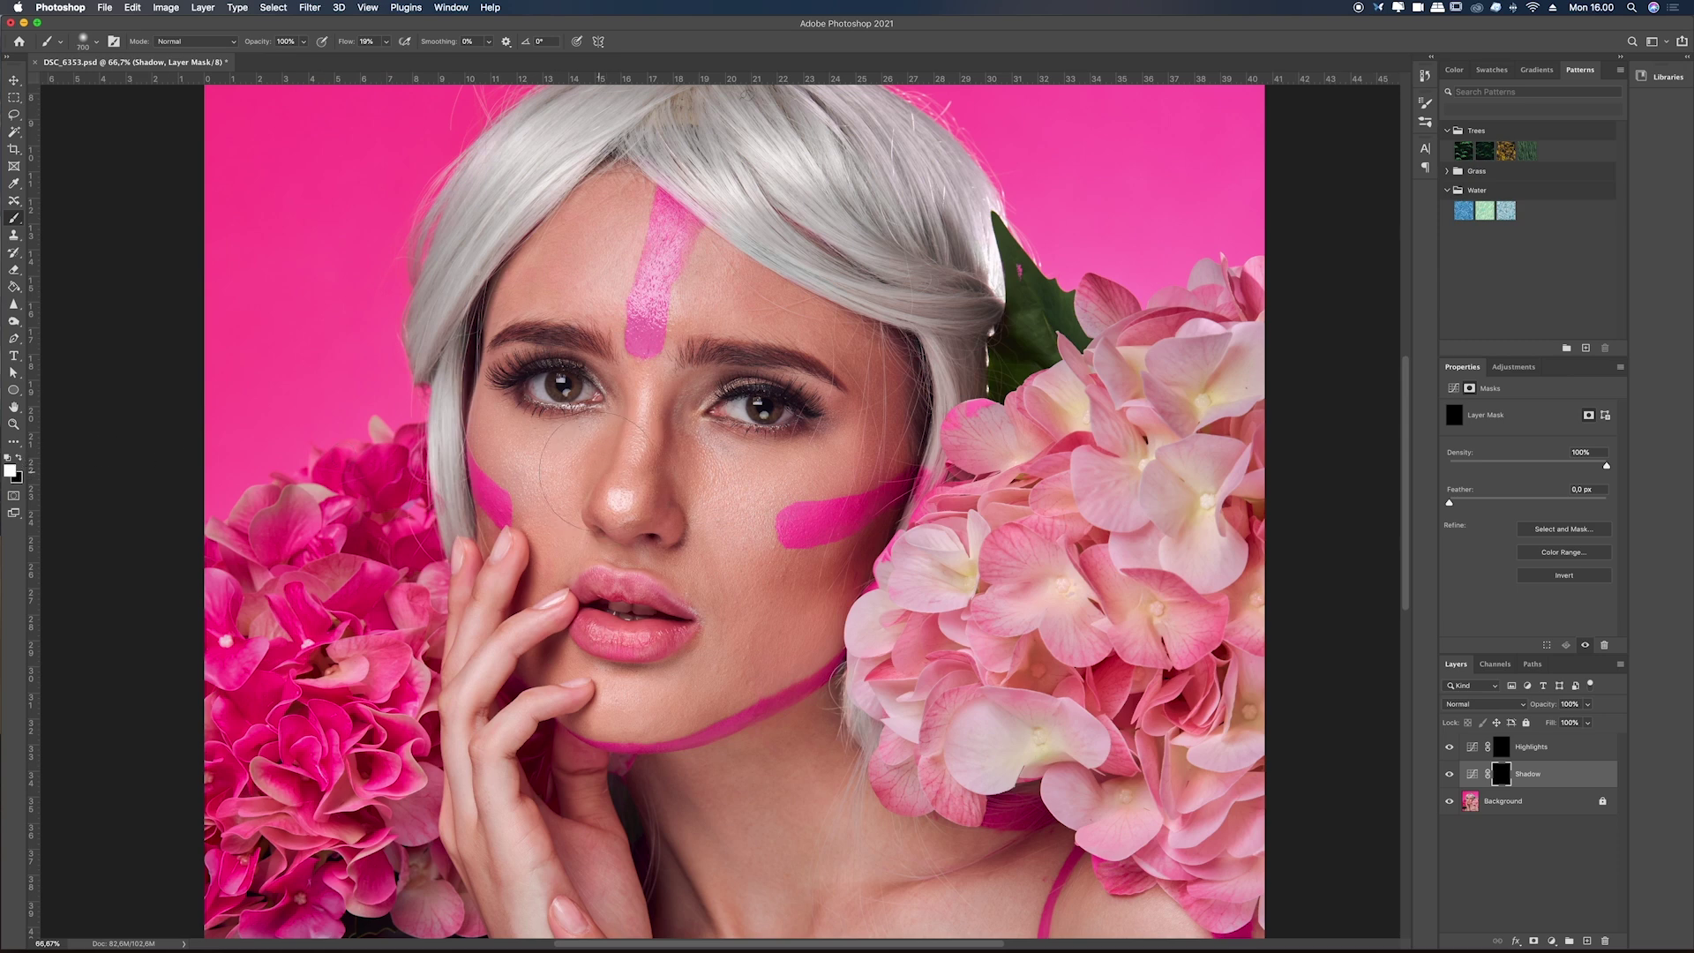
key("bracketleft")
key("bracketleft")
key("bracketleft")
key("bracketleft")
key("bracketleft")
key("bracketleft")
key("bracketleft")
mouse_move(526, 470)
left_mouse_down()
mouse_move(558, 484)
mouse_move(556, 439)
left_mouse_up()
key("super+z")
scroll(490, 423, "down", 1)
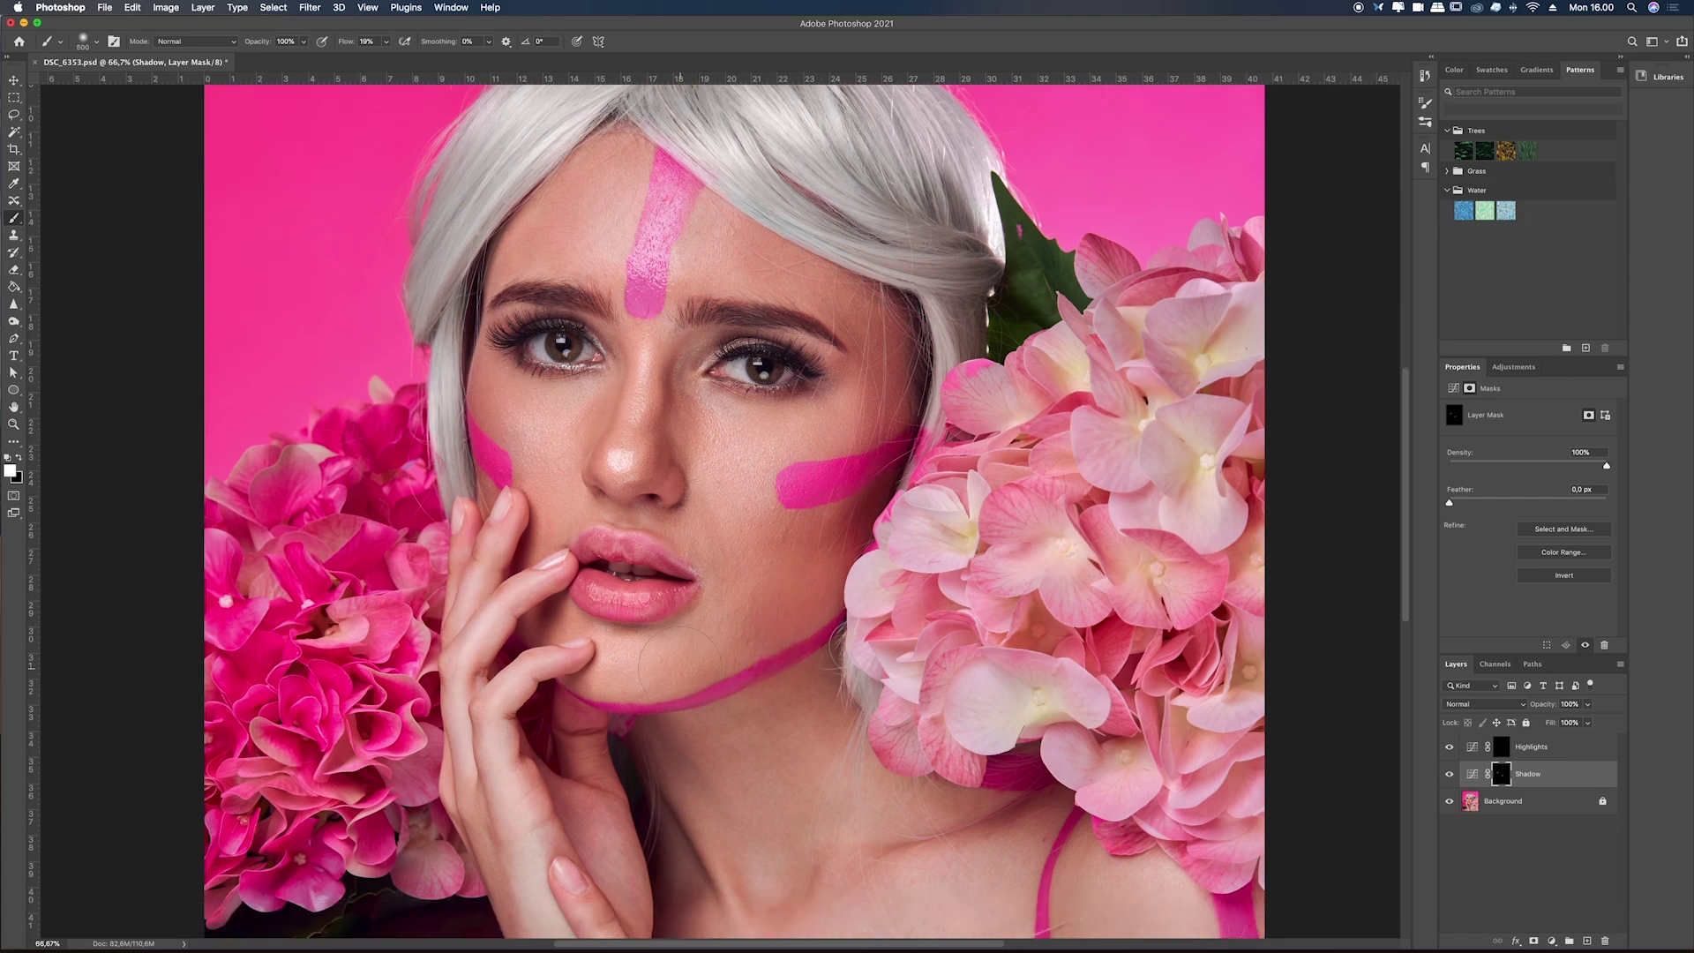
Shade the forehead near the hairline on the Shadow mask with a larger brush.
scroll(534, 357, "up", 4)
key("bracketright")
key("bracketright")
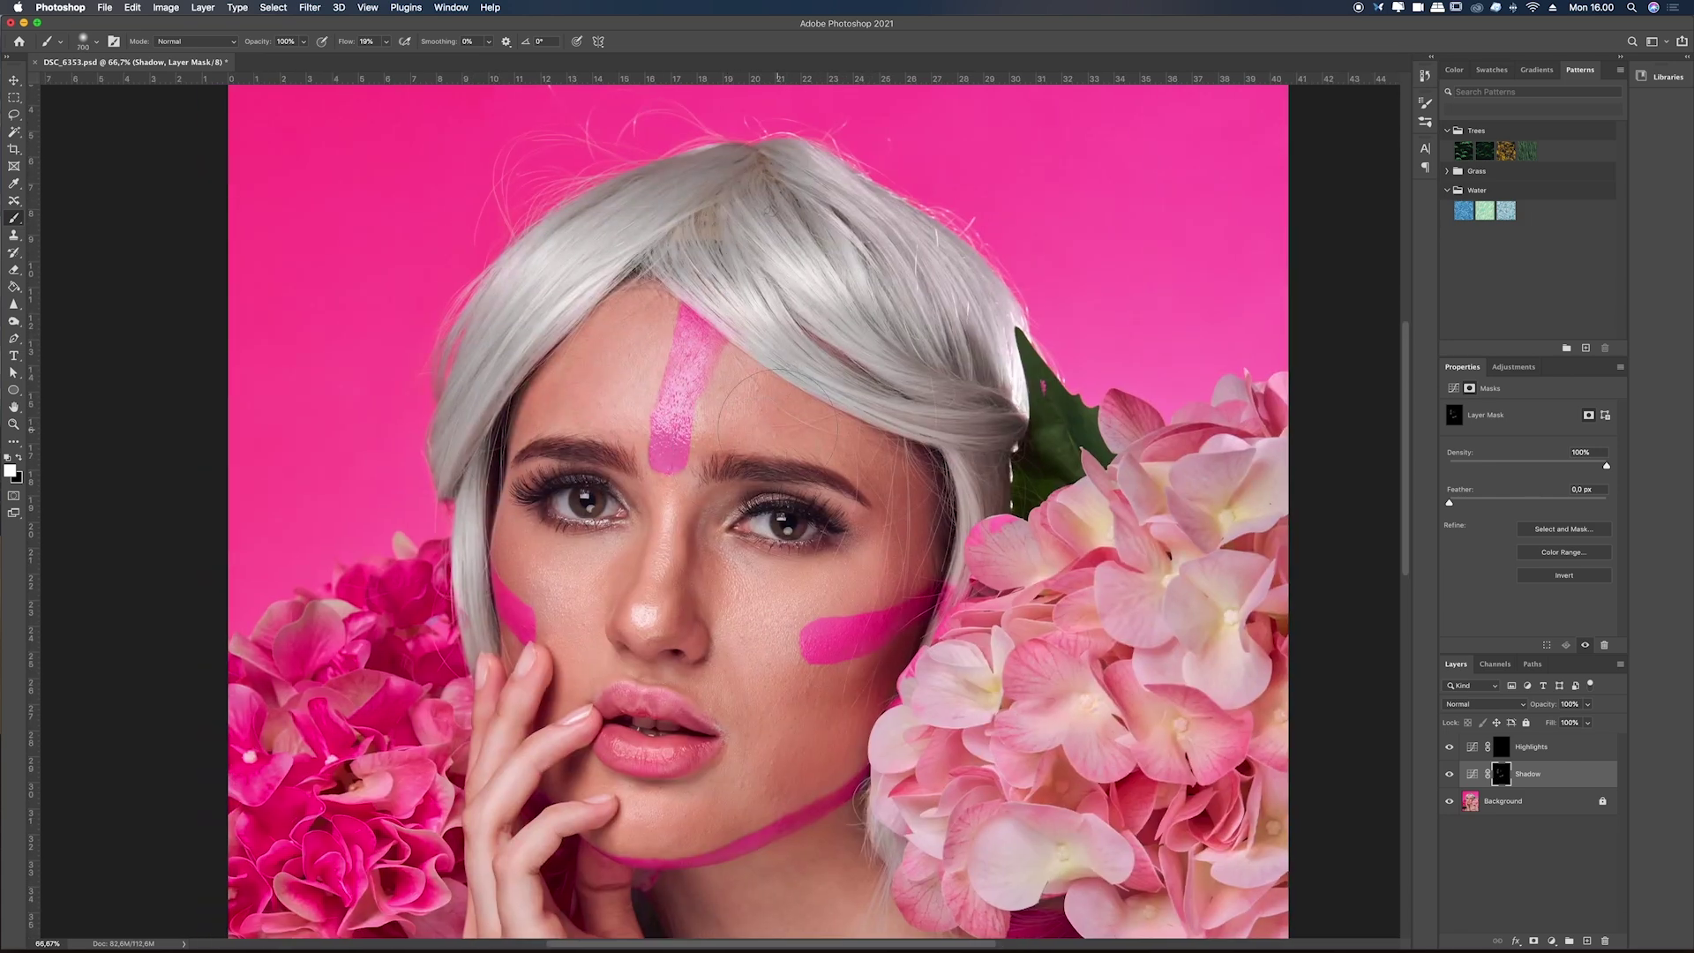
Shade the cheek hollow and jaw beside the fingers on the Shadow mask with a reduced brush.
scroll(645, 497, "down", 3)
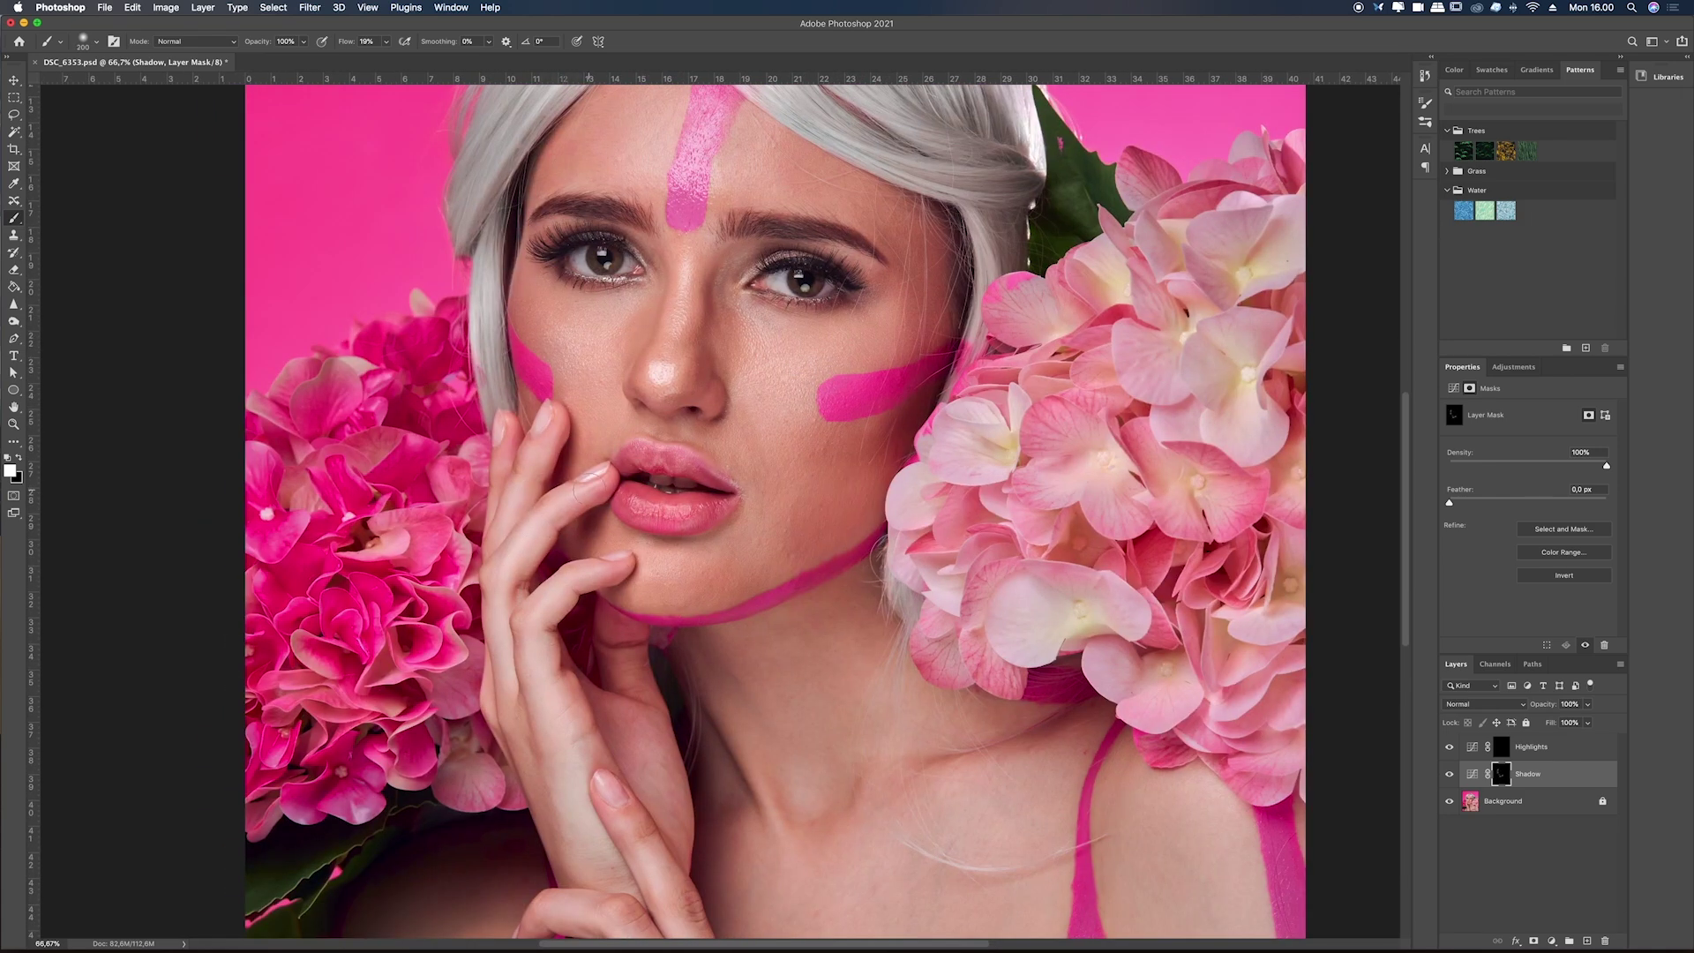
key("bracketleft")
key("bracketleft")
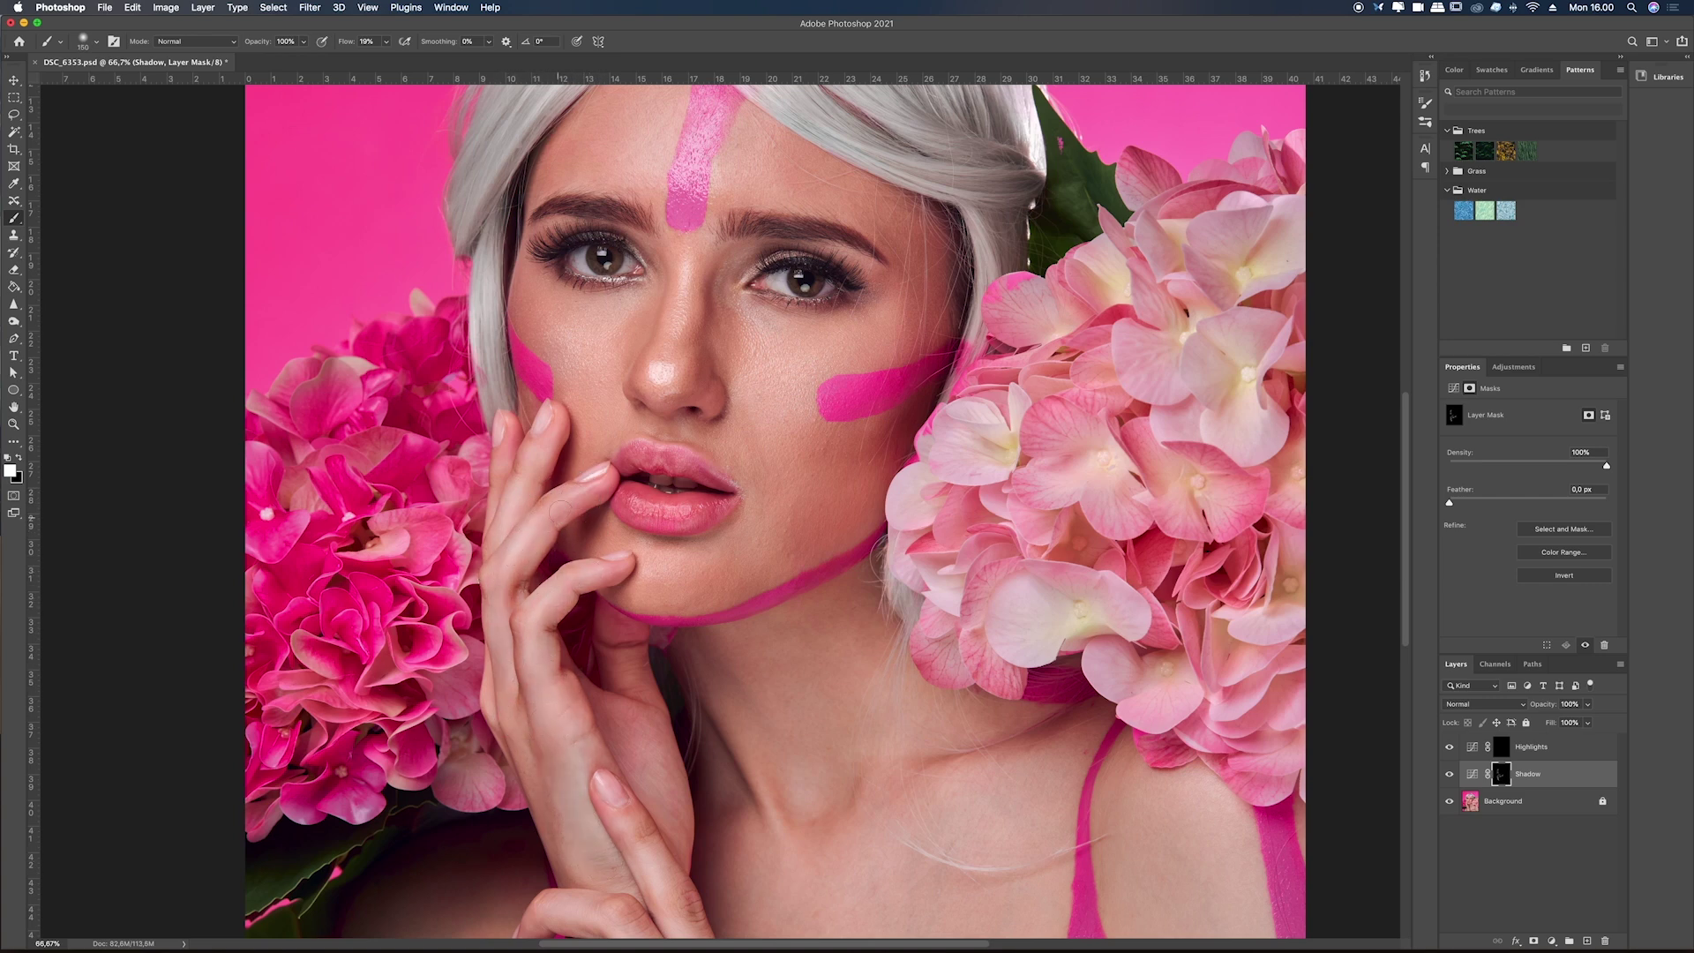
Deepen the shadows over the hand, neck and chest on the Shadow mask, adapting the brush size to each area.
scroll(587, 618, "down", 3)
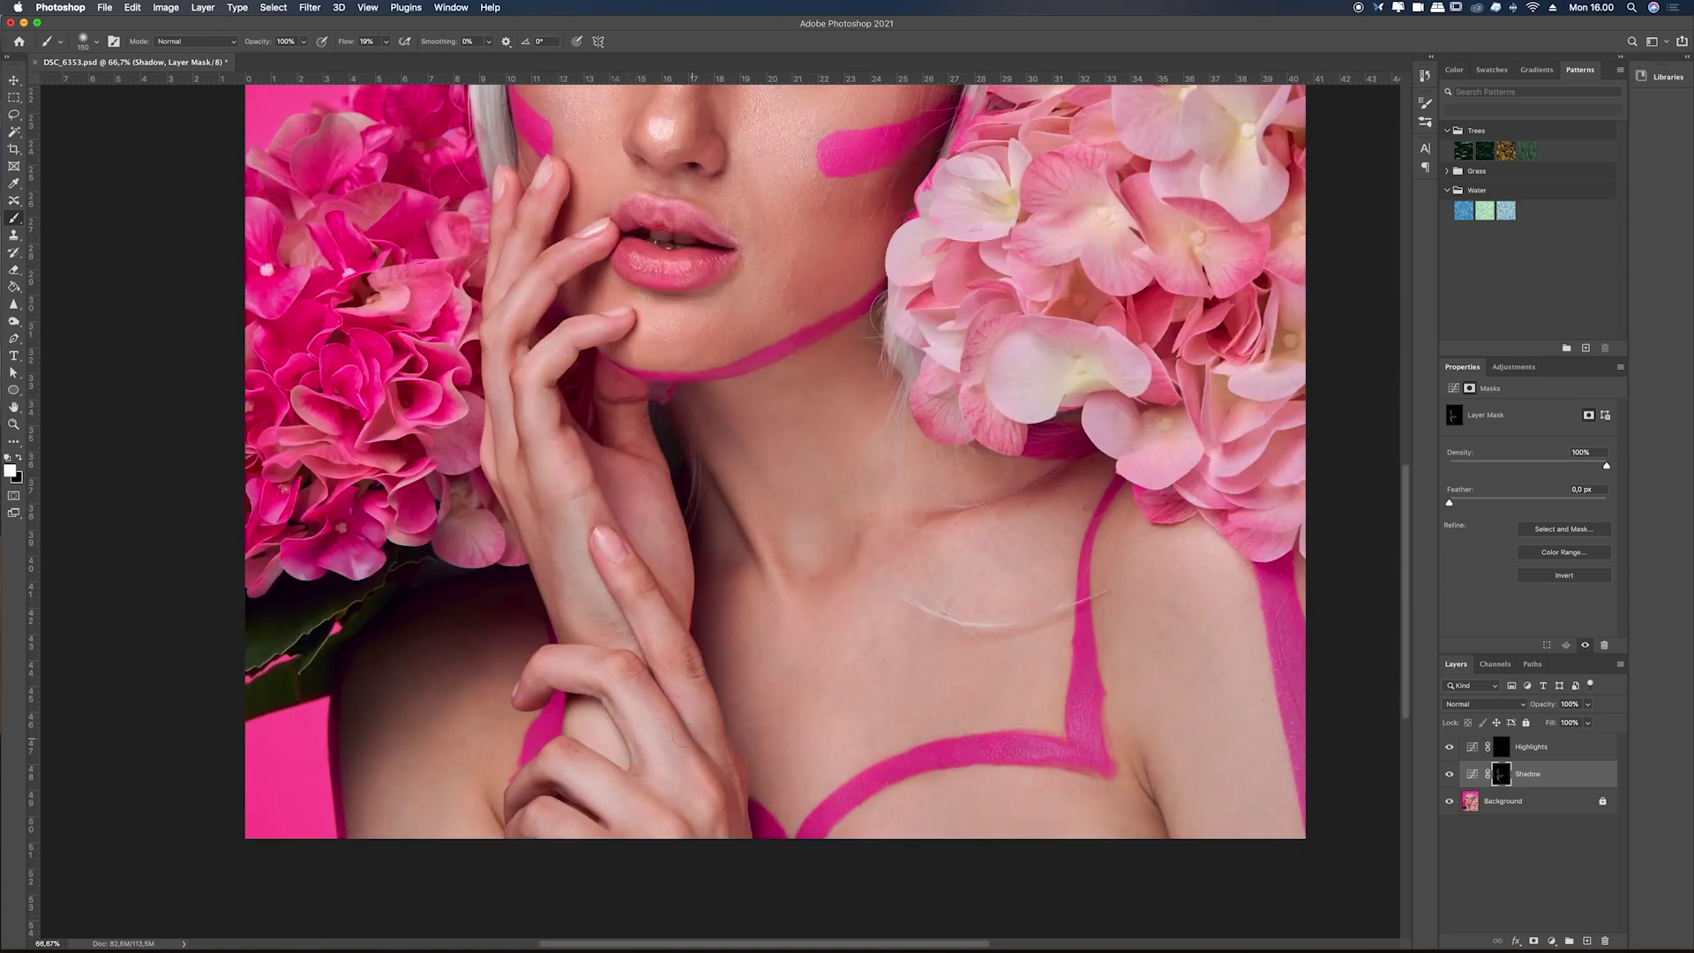
key("bracketright")
key("bracketright")
key("bracketright")
key("bracketright")
key("bracketleft")
key("bracketleft")
key("bracketleft")
key("bracketleft")
key("bracketright")
key("z")
mouse_move(707, 447)
left_mouse_down()
mouse_move(645, 553)
mouse_move(671, 552)
left_mouse_up()
key("b")
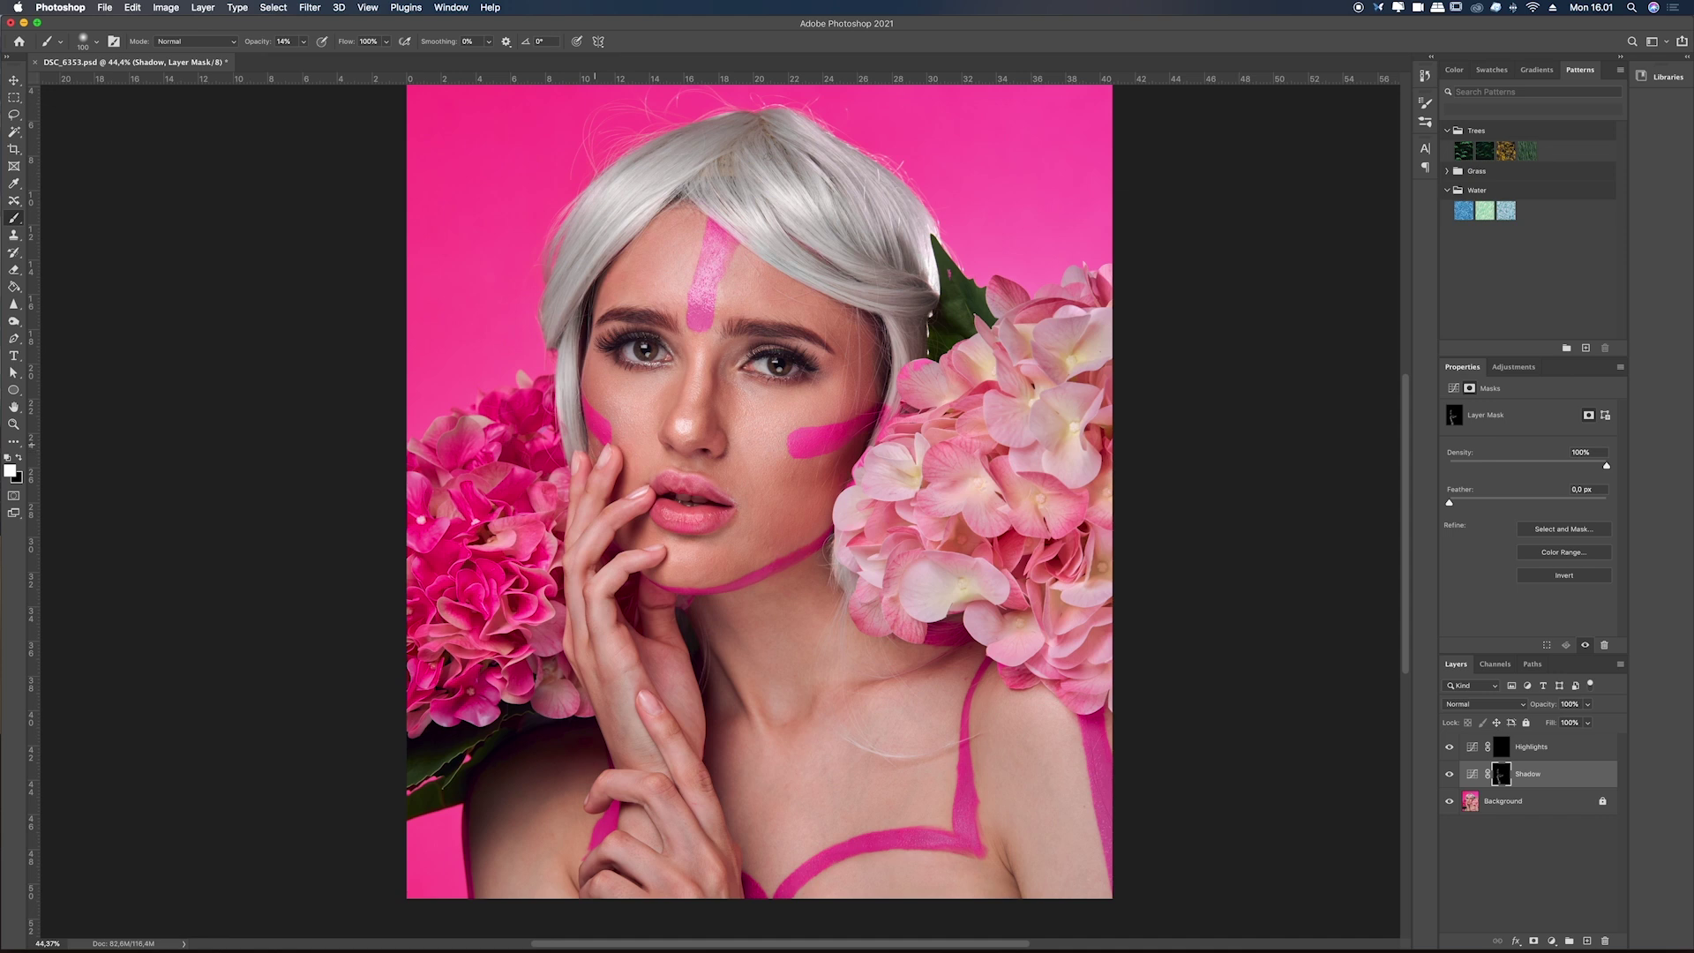
Build up the remaining facial shadows on the Shadow mask at 14% brush opacity, using broad and finer brush sizes.
key("bracketright")
scroll(757, 297, "up", 1)
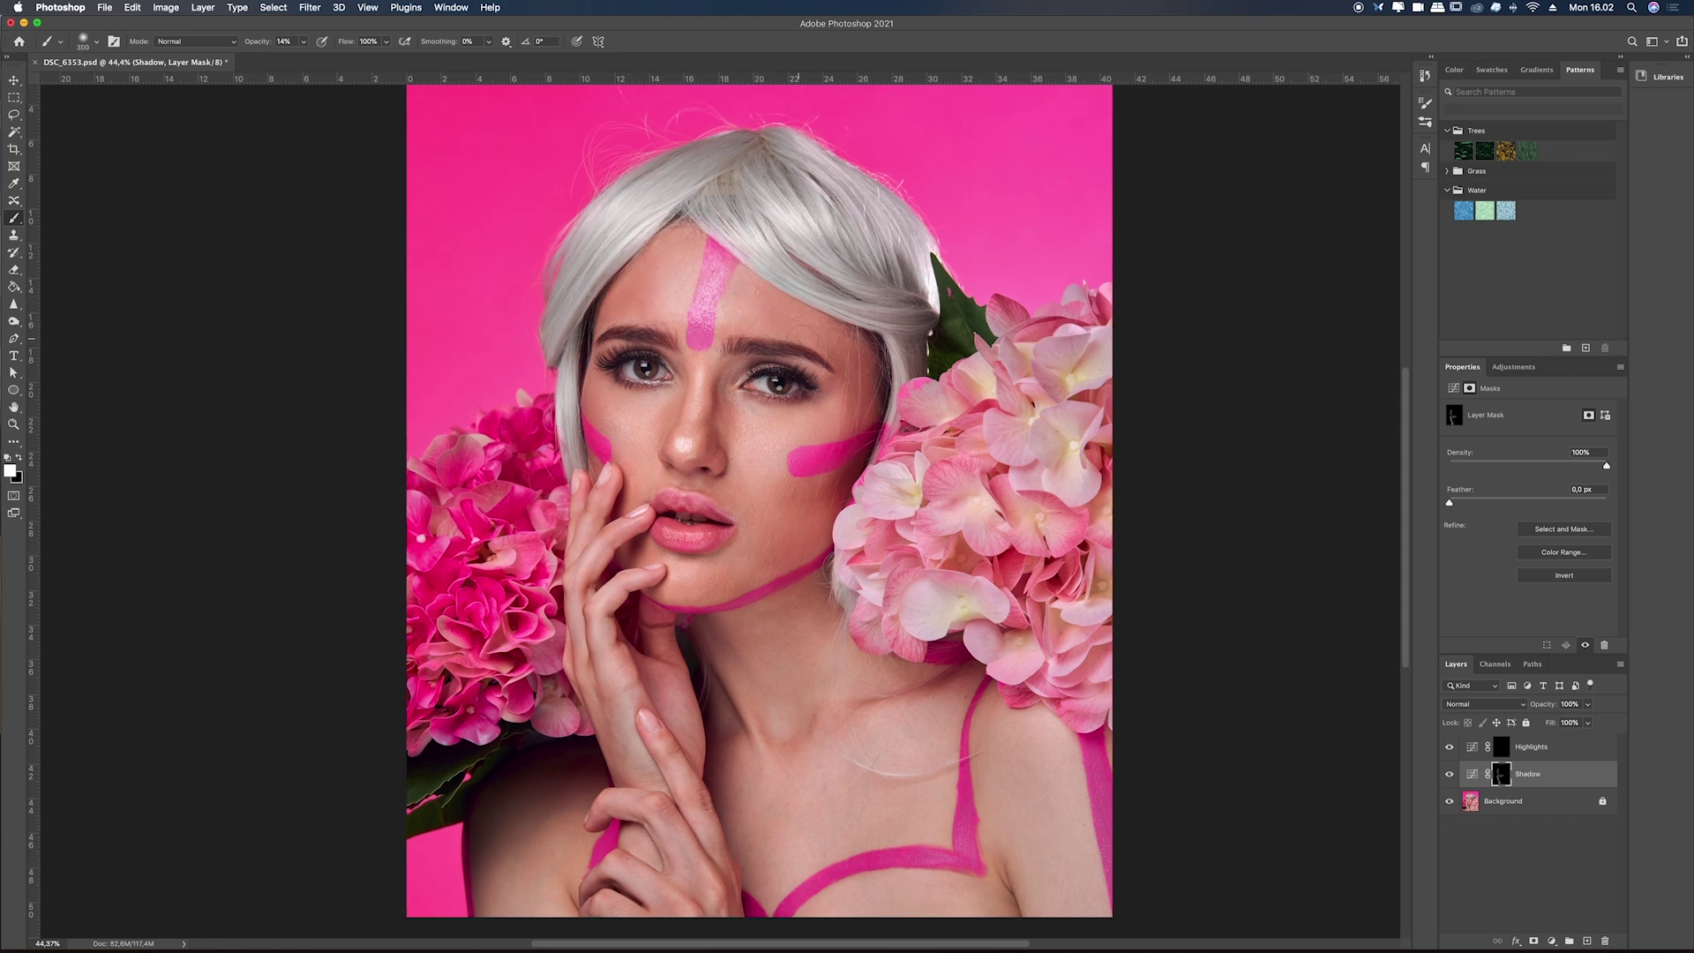
key("bracketleft")
key("bracketleft")
key("bracketleft")
key("bracketleft")
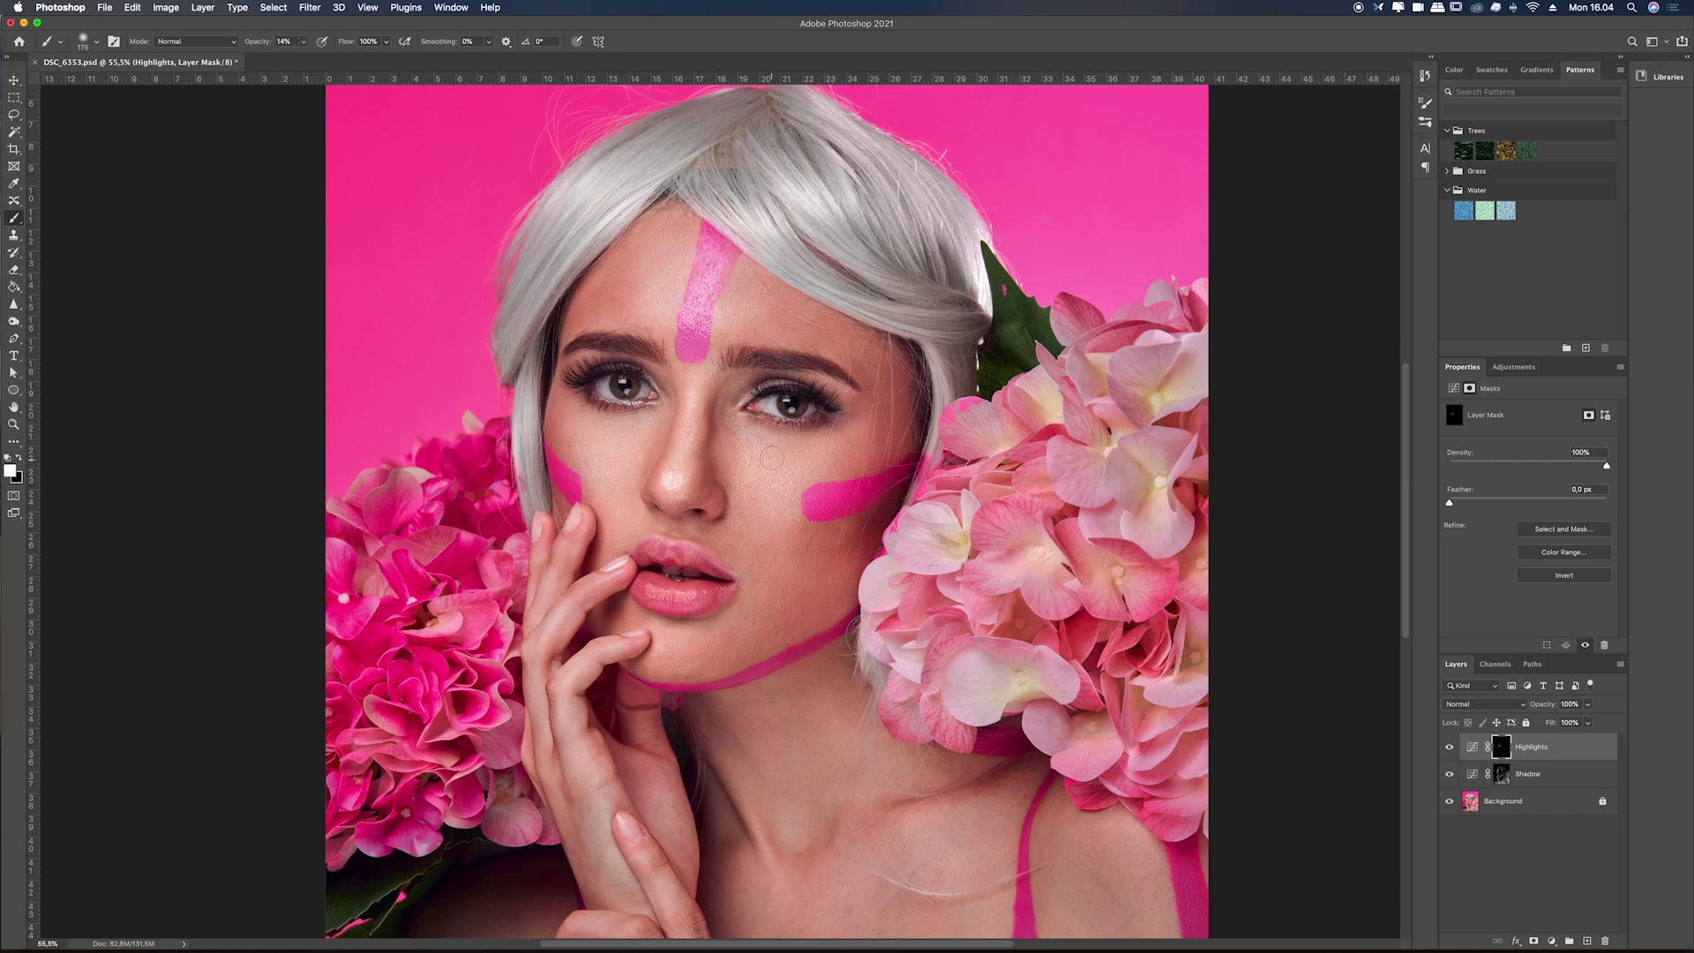
Paint highlights on the cheeks and forehead in the Highlights mask, adjusting the brush size to each area.
scroll(759, 438, "up", 1)
key("bracketright")
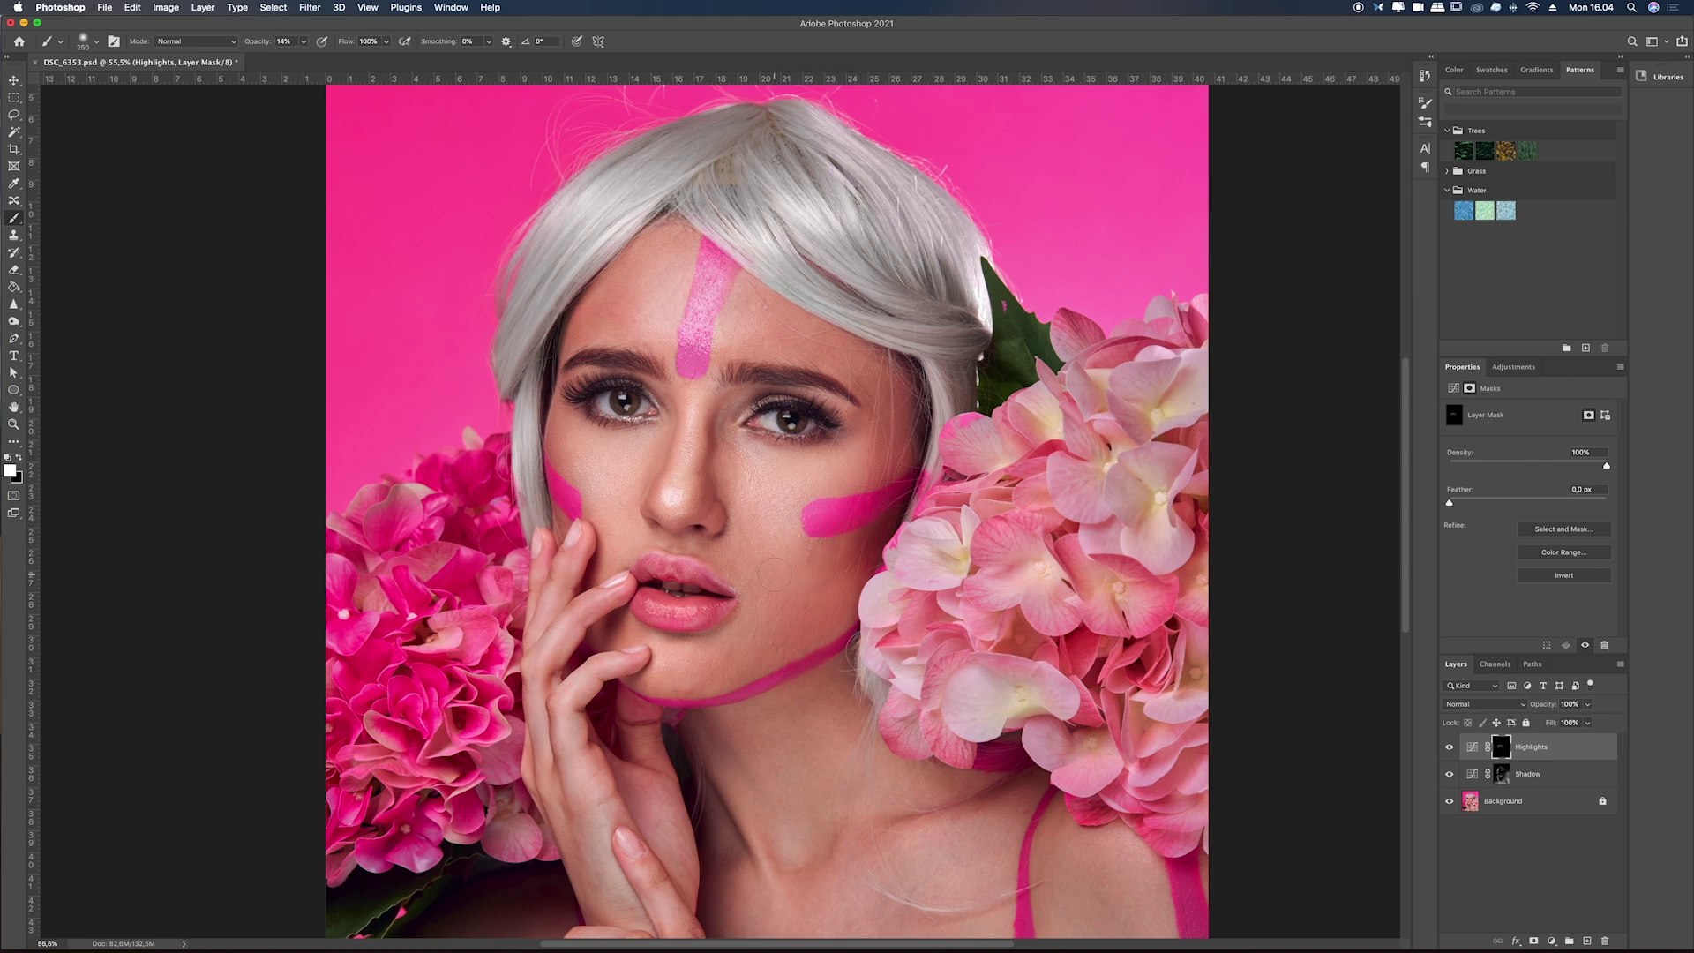
scroll(793, 542, "up", 2)
key("bracketleft")
key("bracketleft")
key("bracketleft")
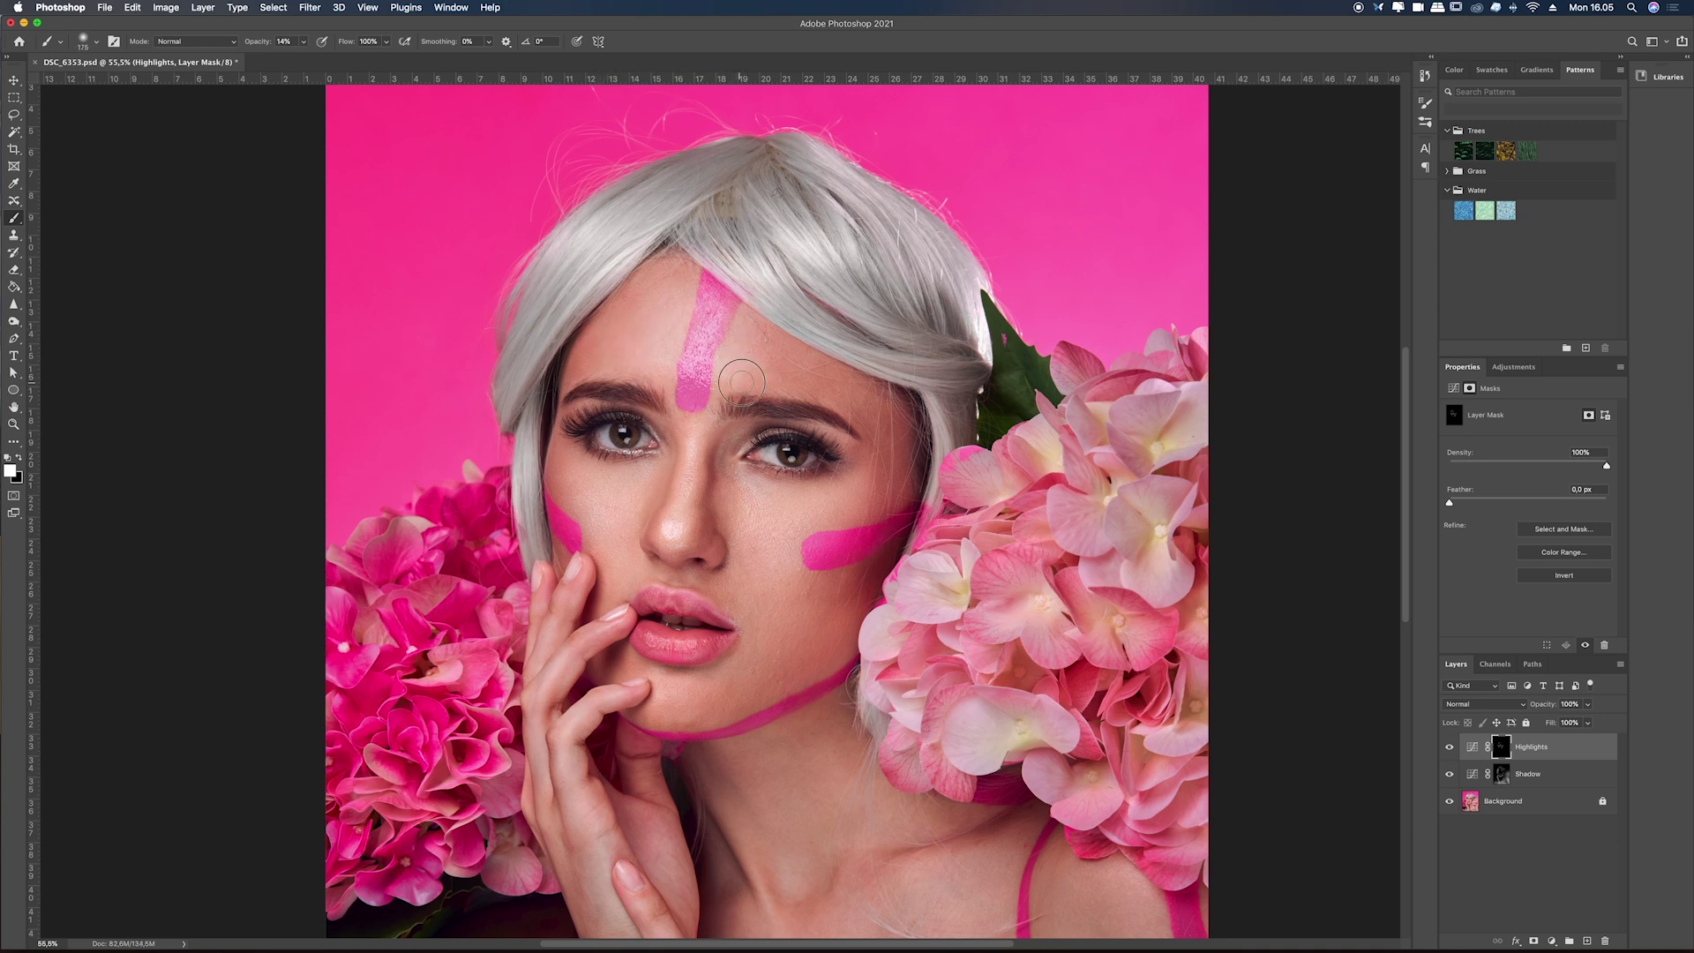
Brighten the face's broader highlight areas on the Highlights mask with a much larger soft brush.
key("bracketright")
key("bracketright")
key("bracketright")
key("bracketright")
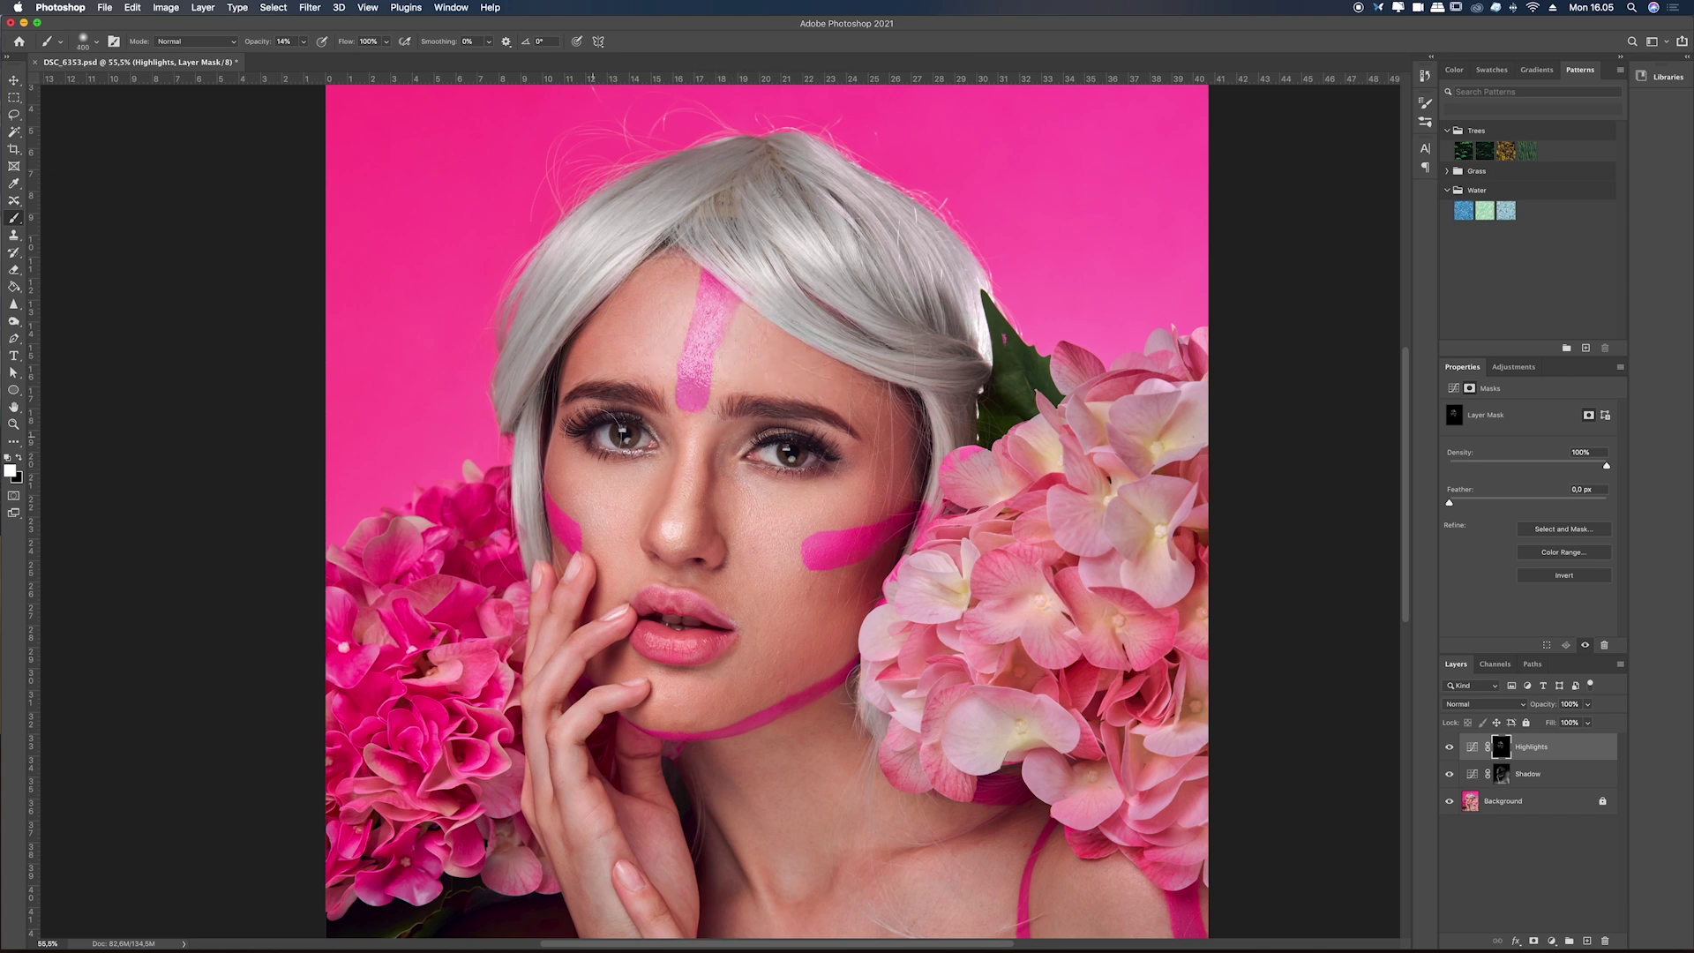
Paint fine highlights around the lips and chin on the Highlights mask with a small brush.
key("bracketleft")
key("bracketleft")
key("bracketleft")
key("bracketleft")
scroll(731, 469, "down", 1)
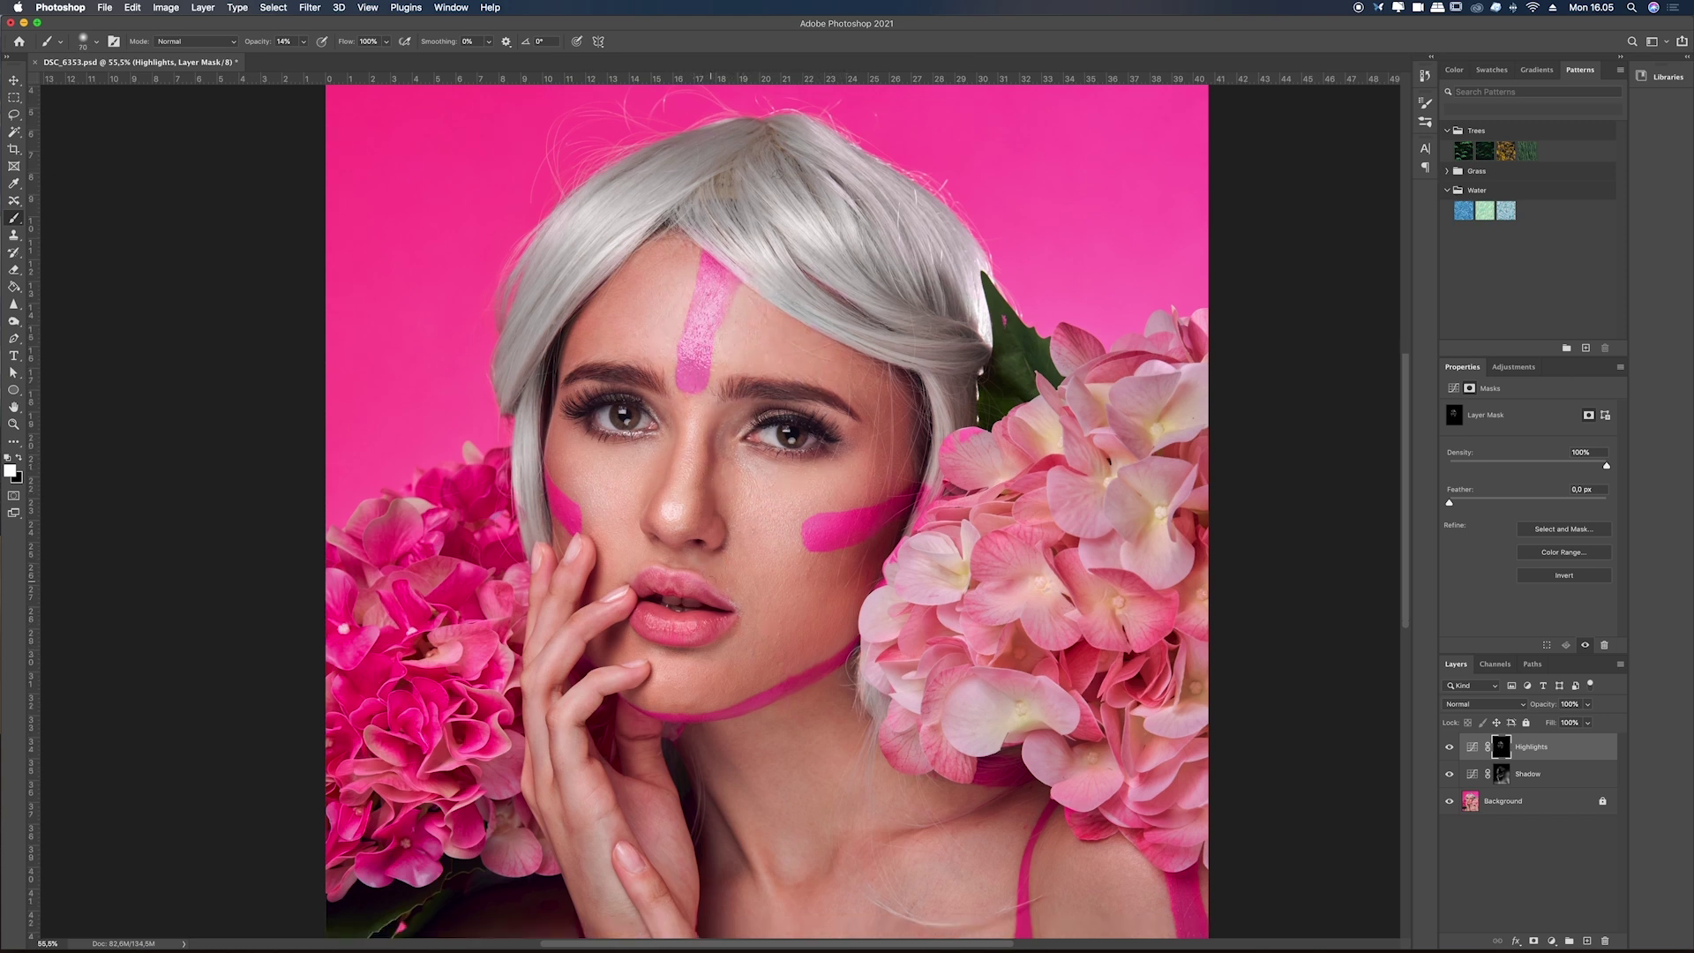
scroll(676, 581, "up", 5)
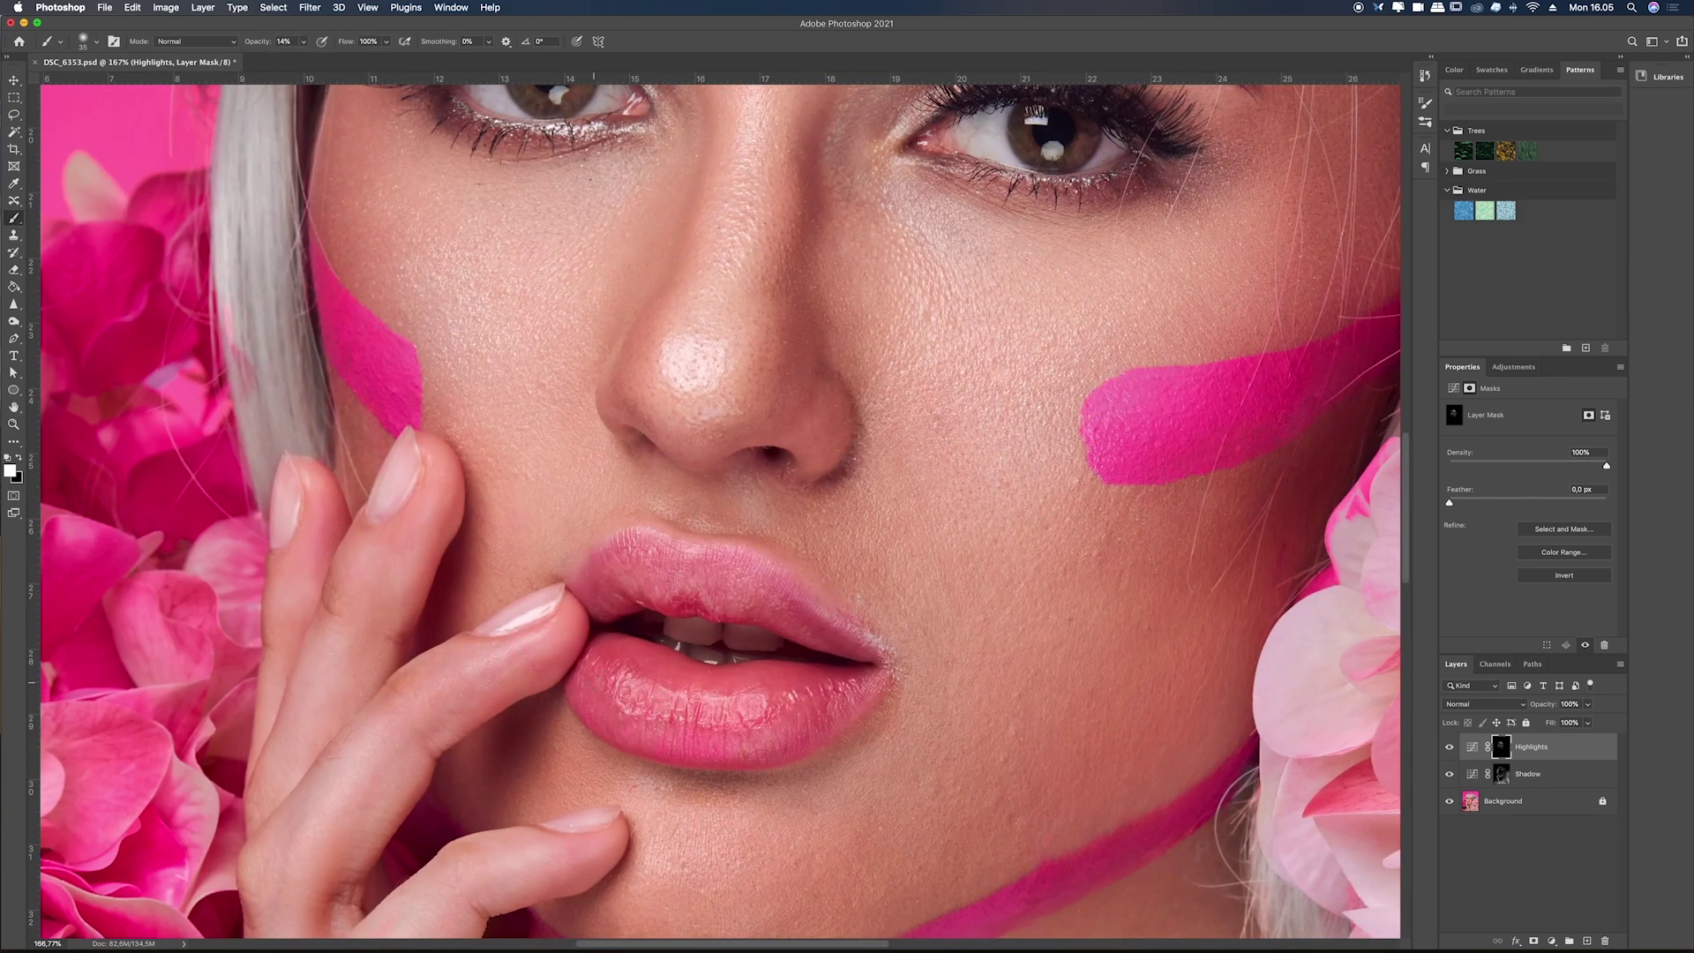
scroll(971, 723, "down", 3)
scroll(883, 830, "up", 2)
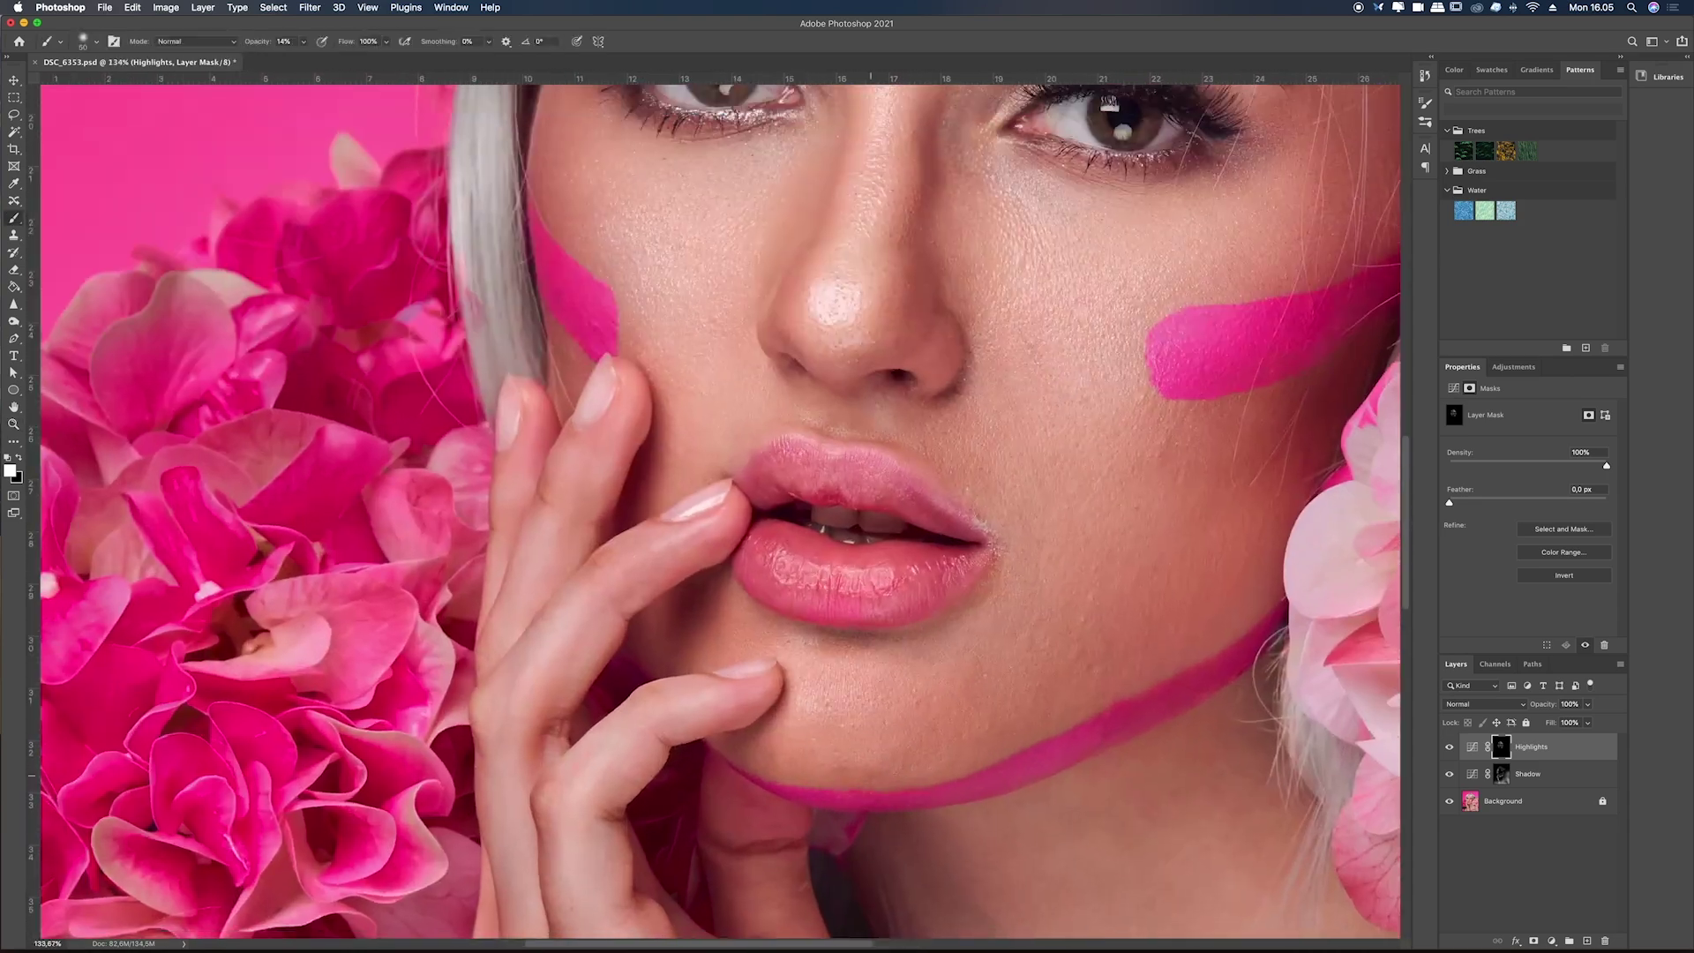
scroll(883, 618, "down", 3)
scroll(1147, 794, "up", 2)
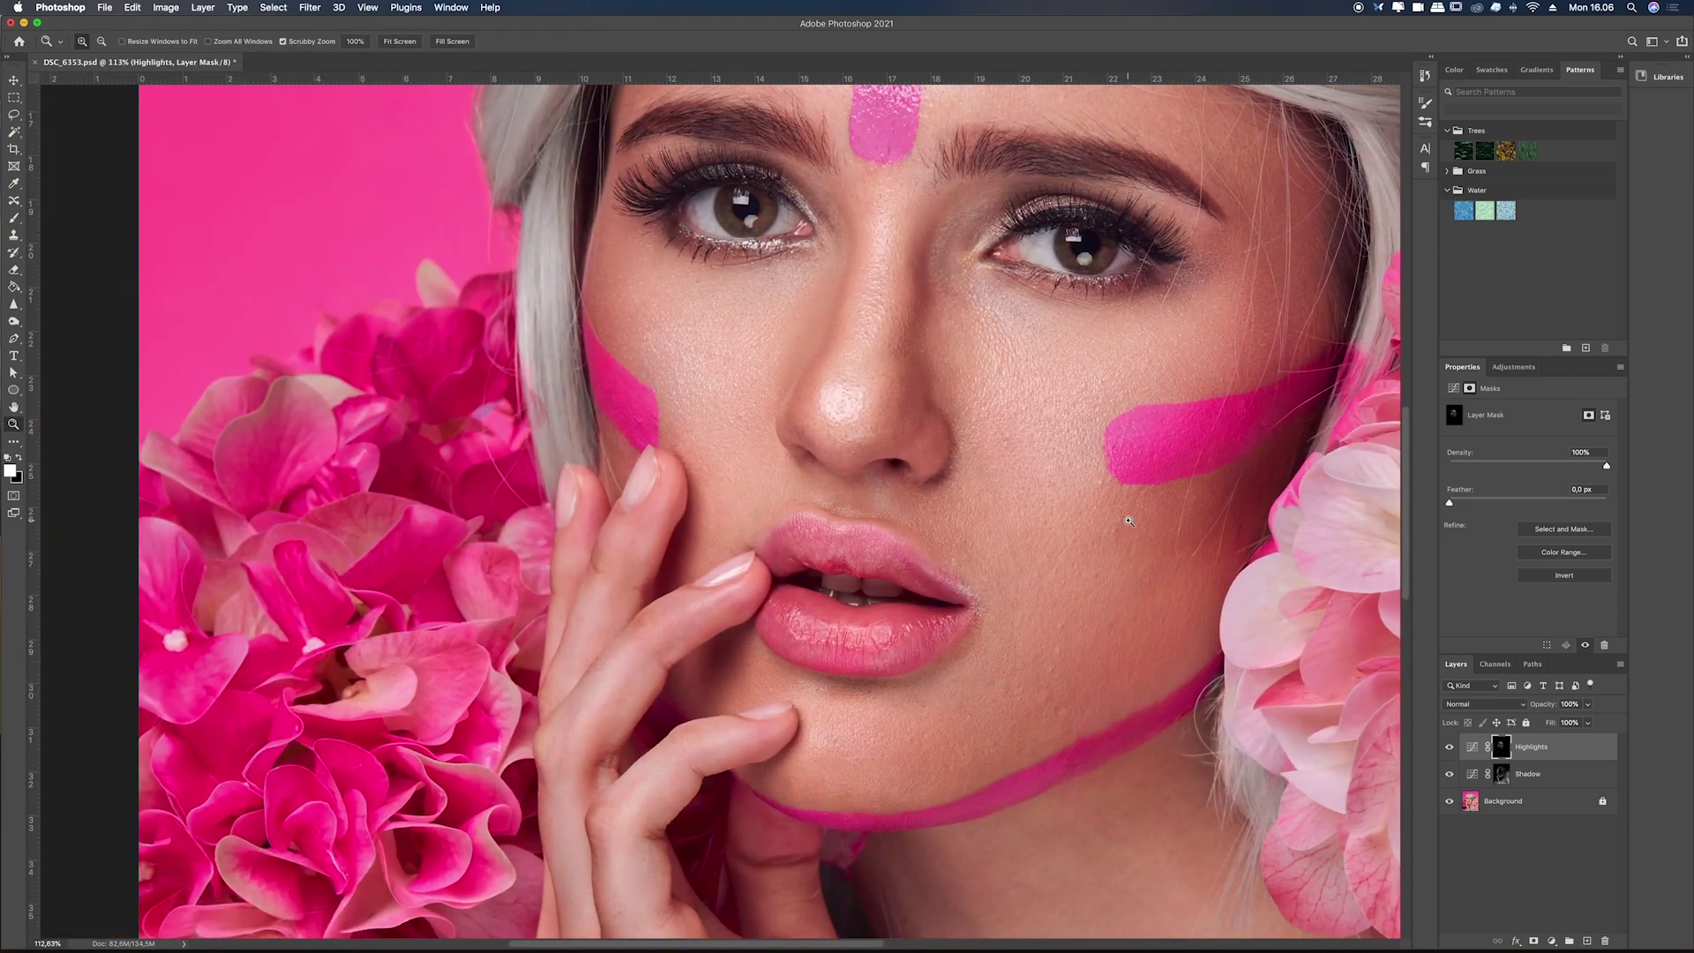